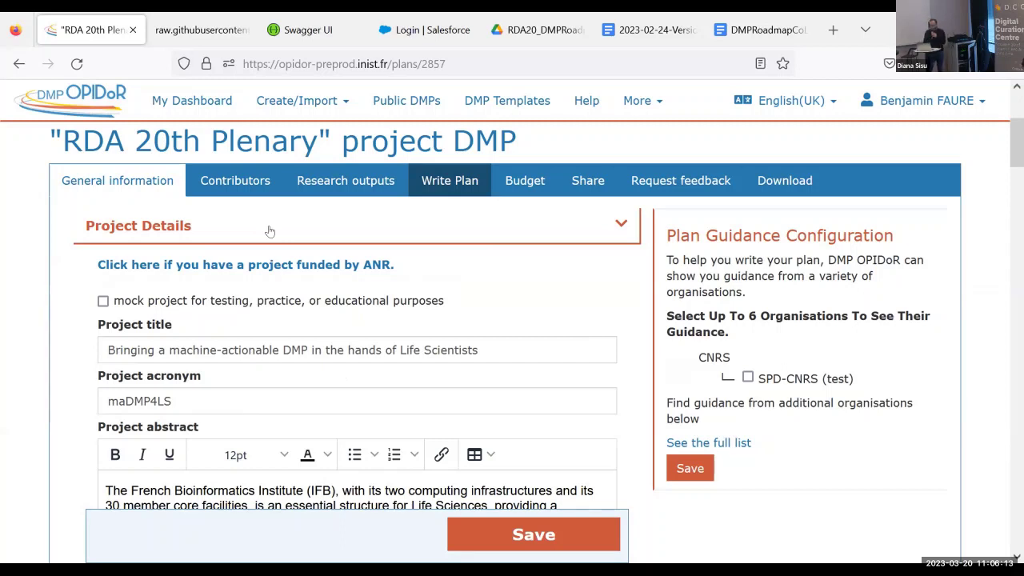
Open the plan's writing section and expand question 5.1 on how data will be stored and backed up during the research
{"action": "left_click", "coordinate": [461, 191]}
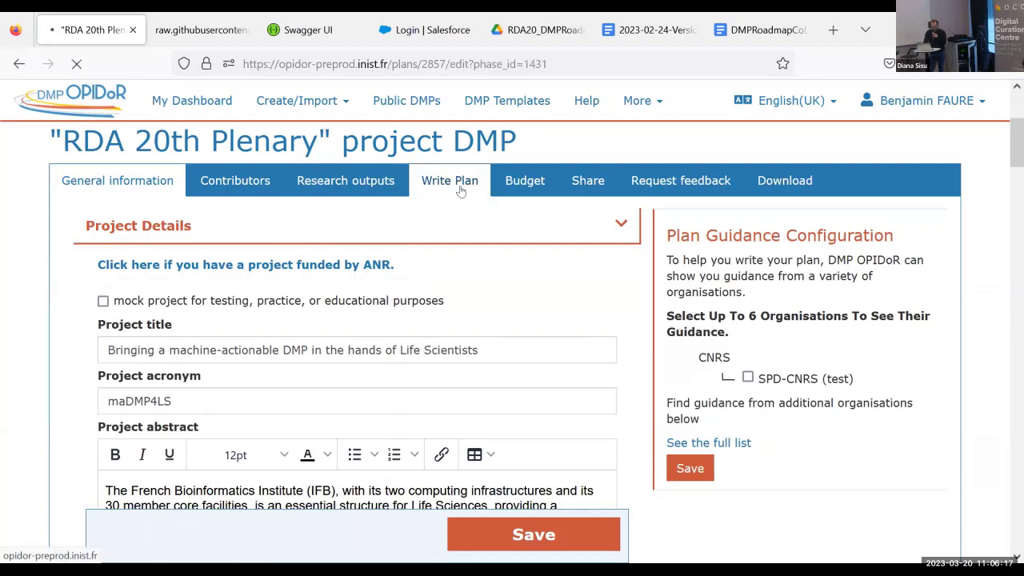
{"action": "scroll", "coordinate": [428, 453], "scroll_direction": "down", "scroll_amount": 1}
{"action": "scroll", "coordinate": [429, 453], "scroll_direction": "down", "scroll_amount": 4}
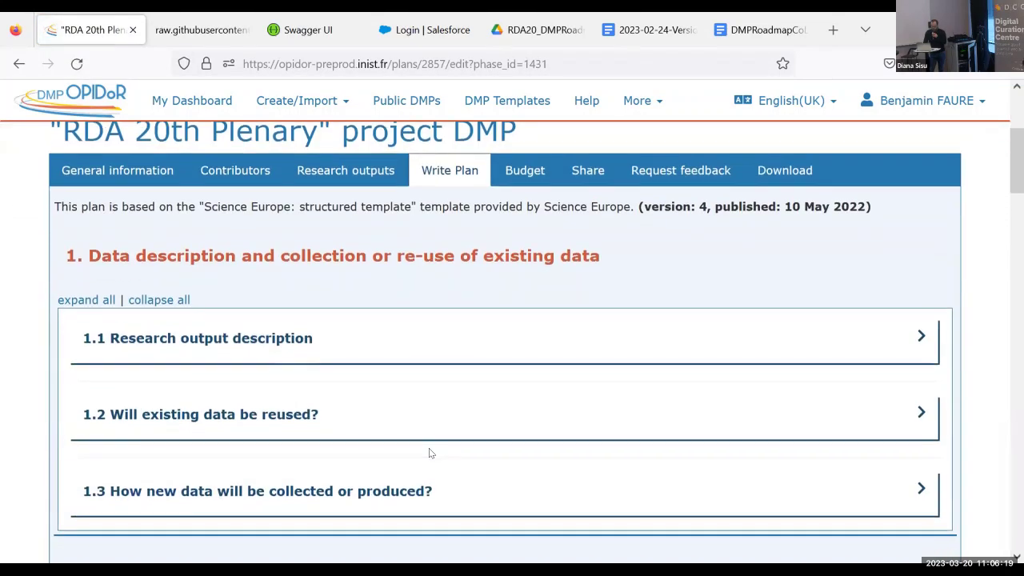
{"action": "scroll", "coordinate": [2, 350], "scroll_direction": "down", "scroll_amount": 5}
{"action": "scroll", "coordinate": [2, 349], "scroll_direction": "up", "scroll_amount": 3}
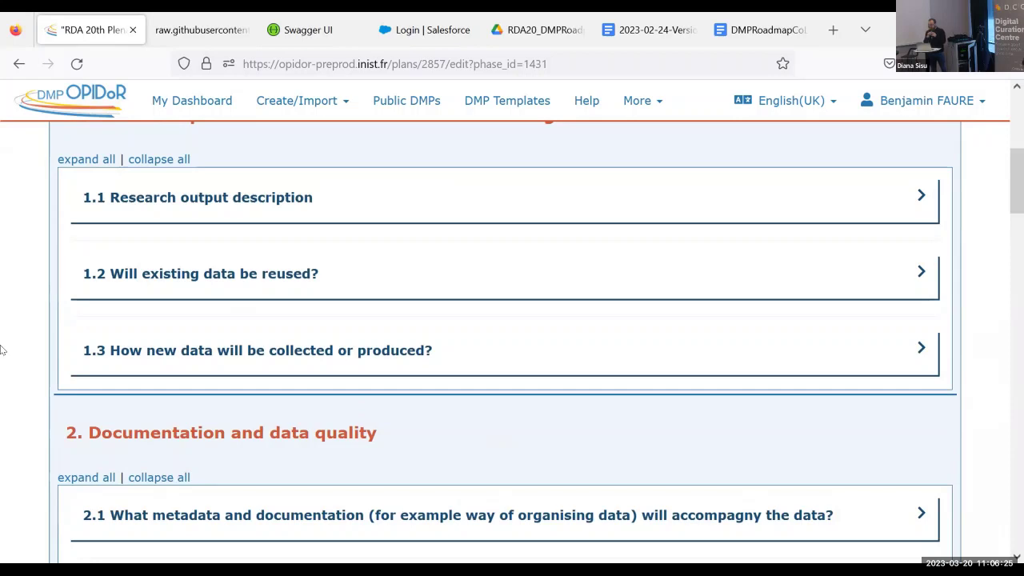
{"action": "scroll", "coordinate": [2, 350], "scroll_direction": "up", "scroll_amount": 2}
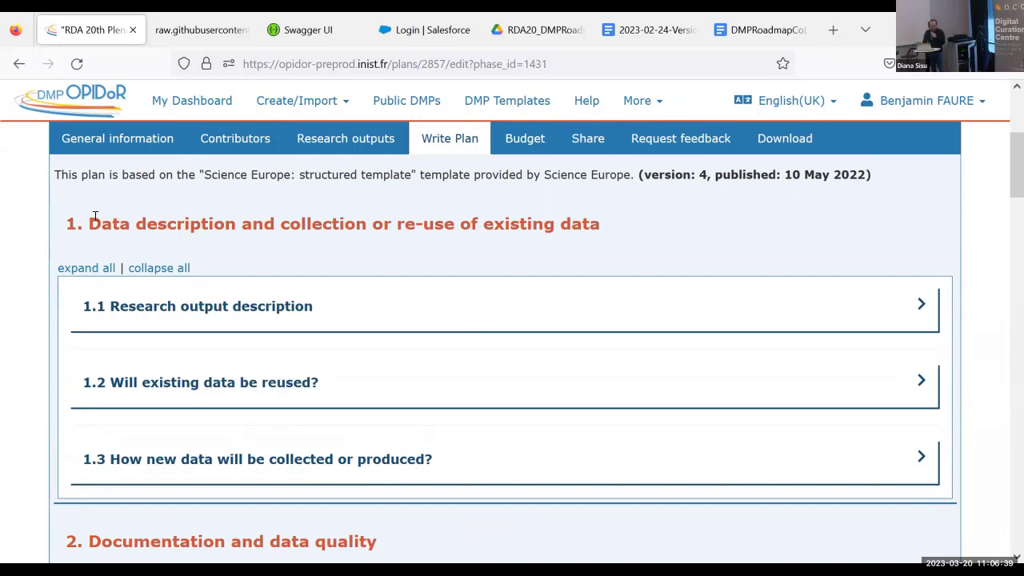
{"action": "scroll", "coordinate": [95, 216], "scroll_direction": "down", "scroll_amount": 10}
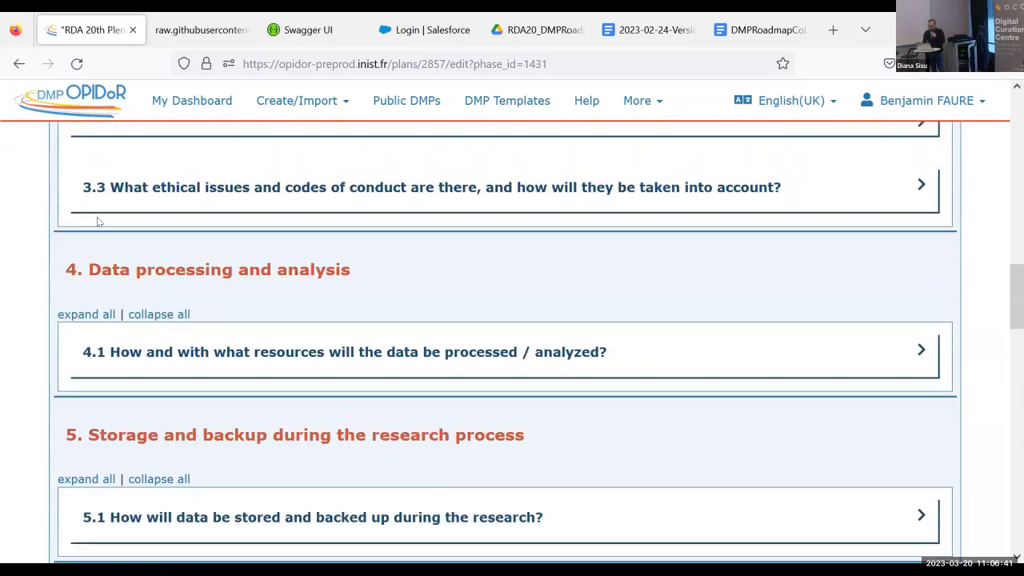
{"action": "scroll", "coordinate": [97, 222], "scroll_direction": "down", "scroll_amount": 3}
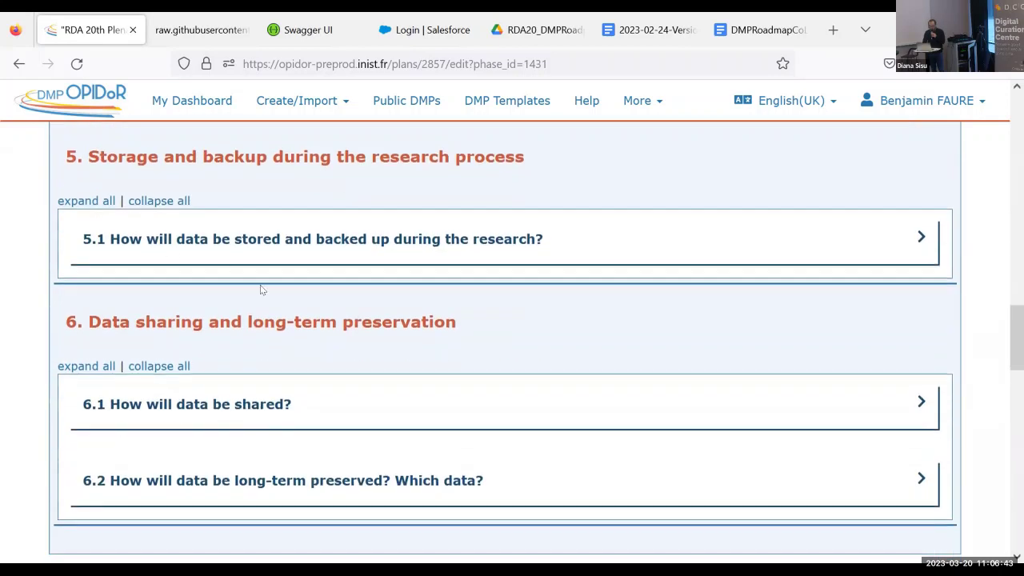
{"action": "left_click", "coordinate": [150, 233]}
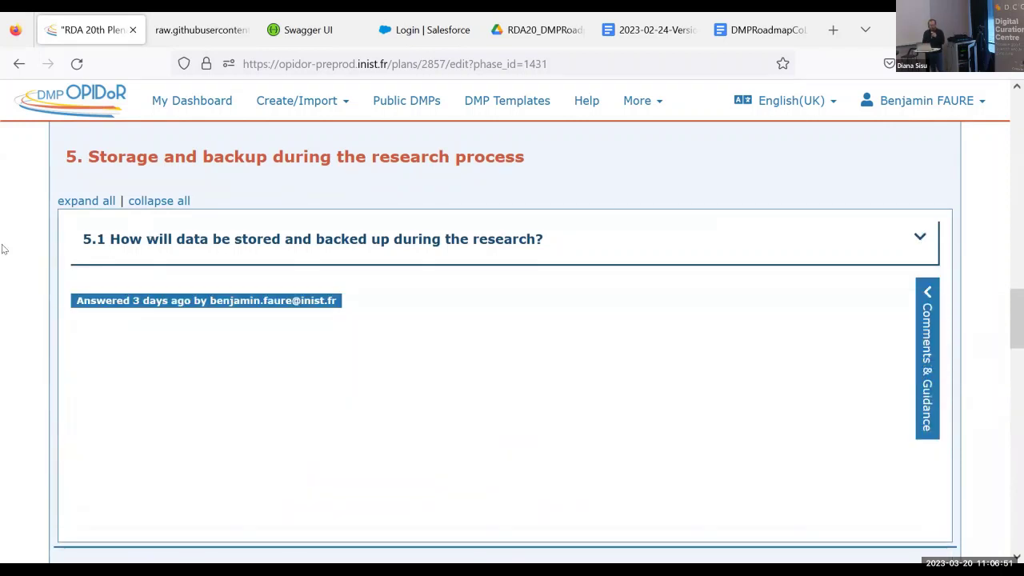
Examine question 5.1's form, covering the description, MESO@LR identification, storage resource request and backup policy
{"action": "scroll", "coordinate": [13, 319], "scroll_direction": "down", "scroll_amount": 1}
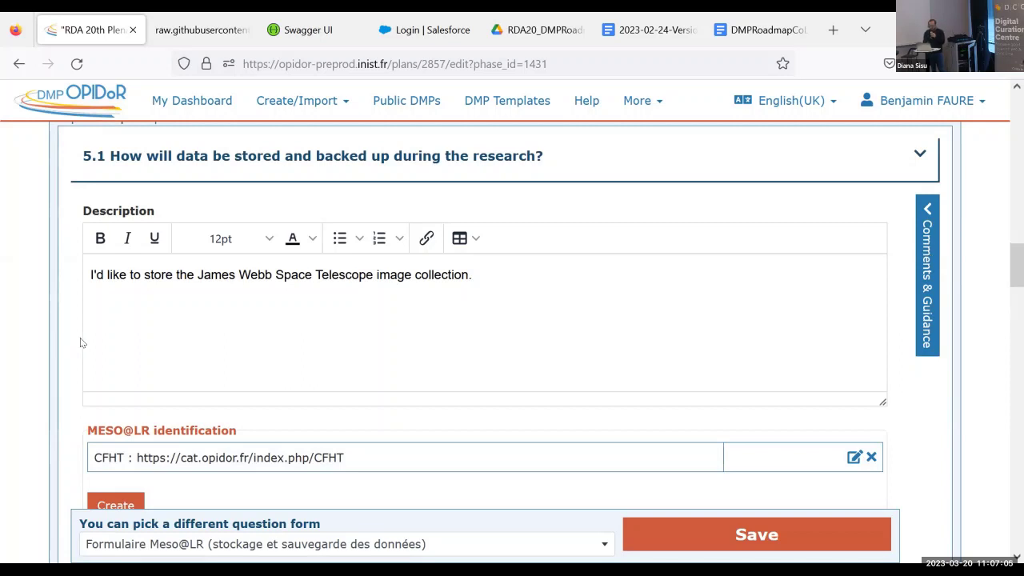
{"action": "scroll", "coordinate": [81, 342], "scroll_direction": "down", "scroll_amount": 3}
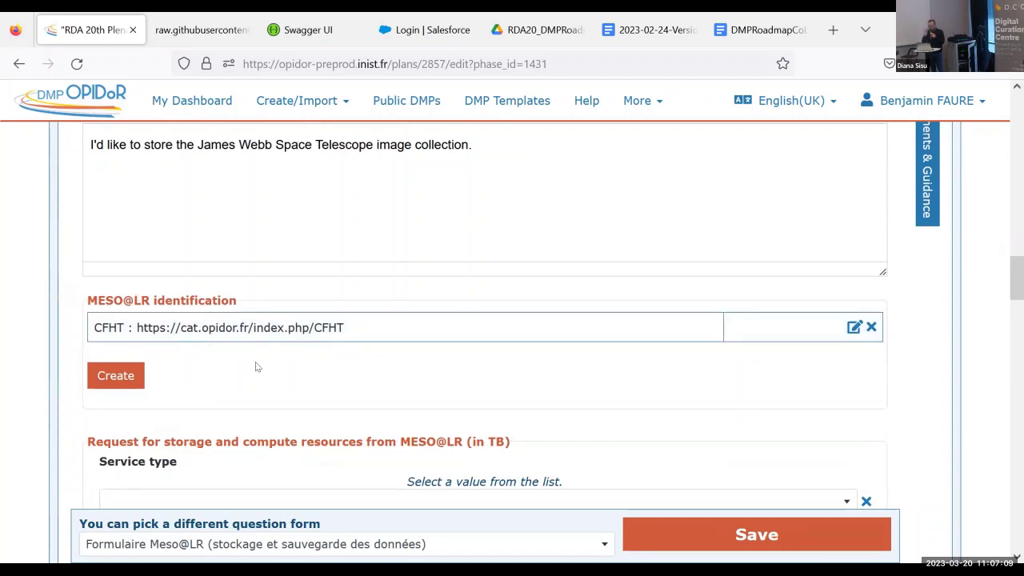
{"action": "scroll", "coordinate": [1, 282], "scroll_direction": "down", "scroll_amount": 1}
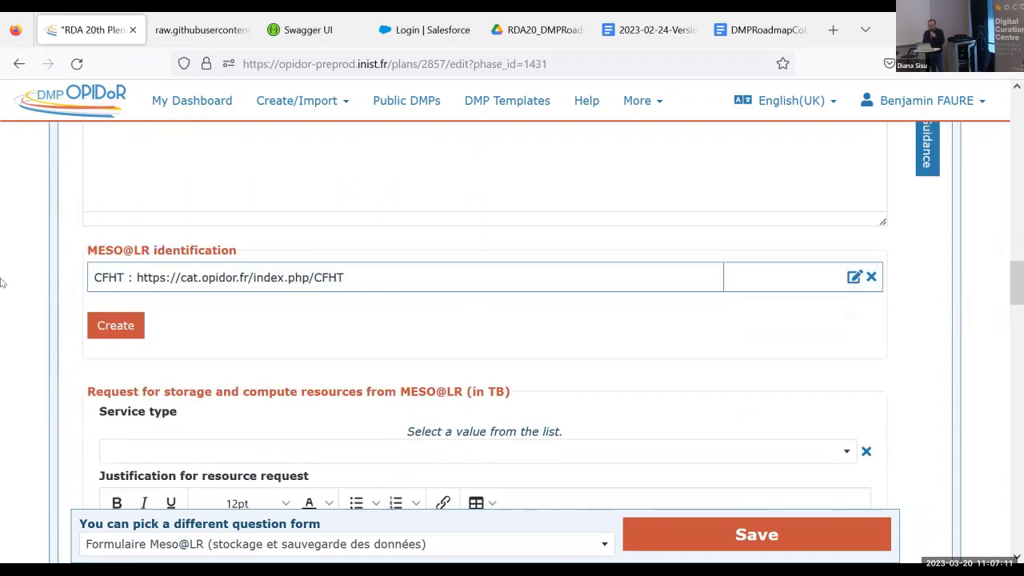
{"action": "scroll", "coordinate": [3, 283], "scroll_direction": "down", "scroll_amount": 10}
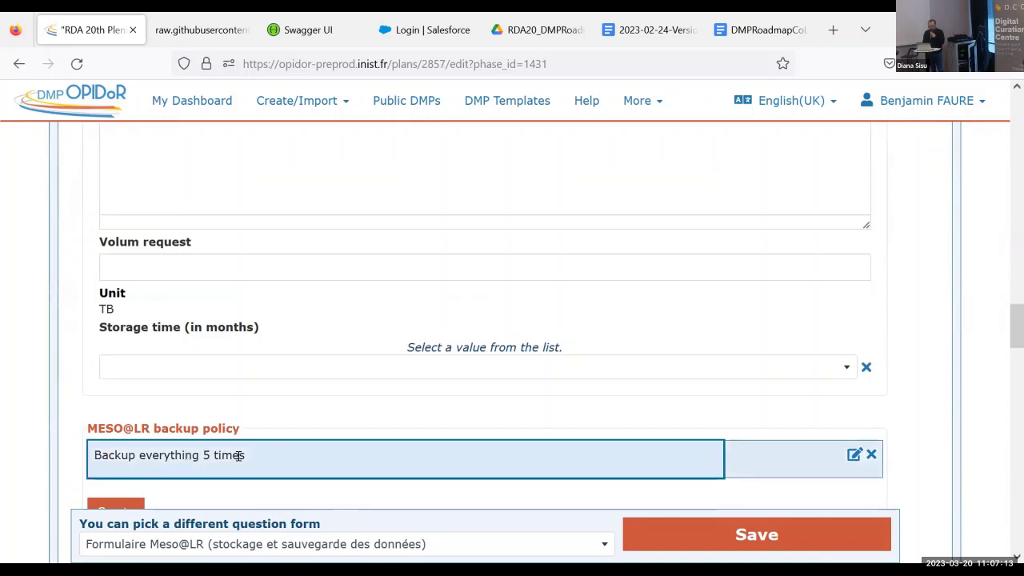
{"action": "scroll", "coordinate": [46, 373], "scroll_direction": "up", "scroll_amount": 5}
{"action": "scroll", "coordinate": [48, 377], "scroll_direction": "down", "scroll_amount": 4}
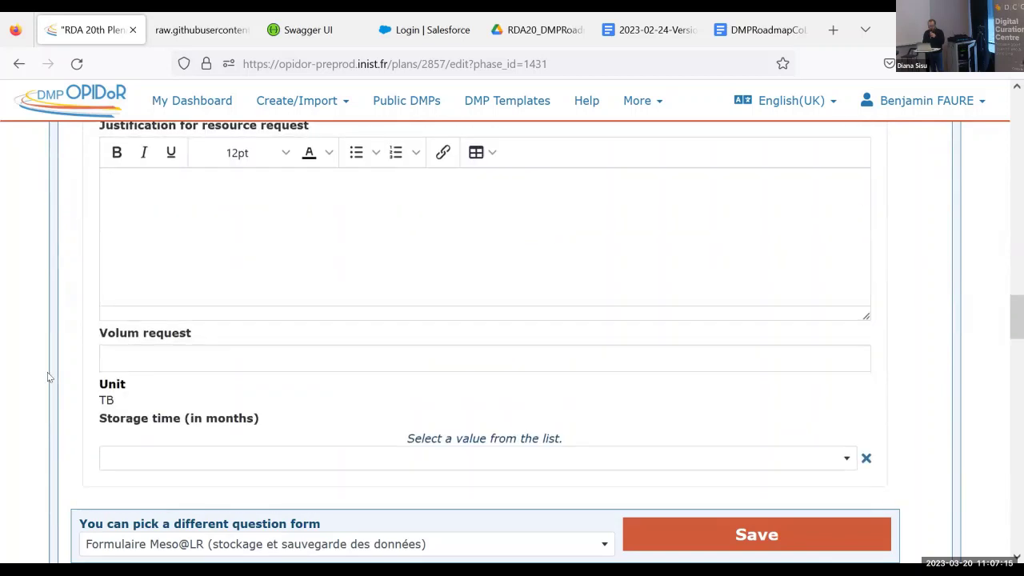
{"action": "scroll", "coordinate": [48, 374], "scroll_direction": "up", "scroll_amount": 1}
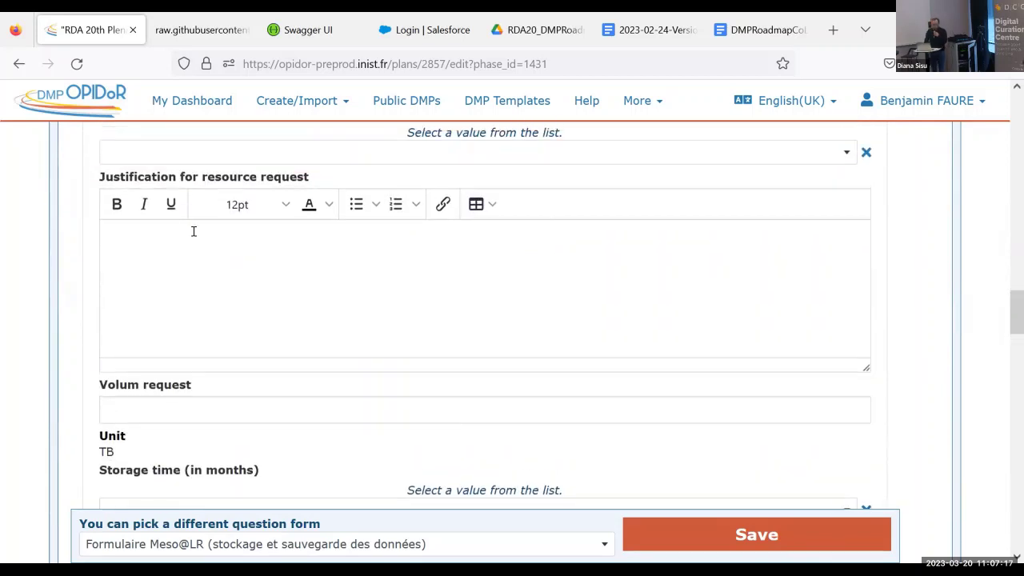
{"action": "scroll", "coordinate": [69, 267], "scroll_direction": "up", "scroll_amount": 2}
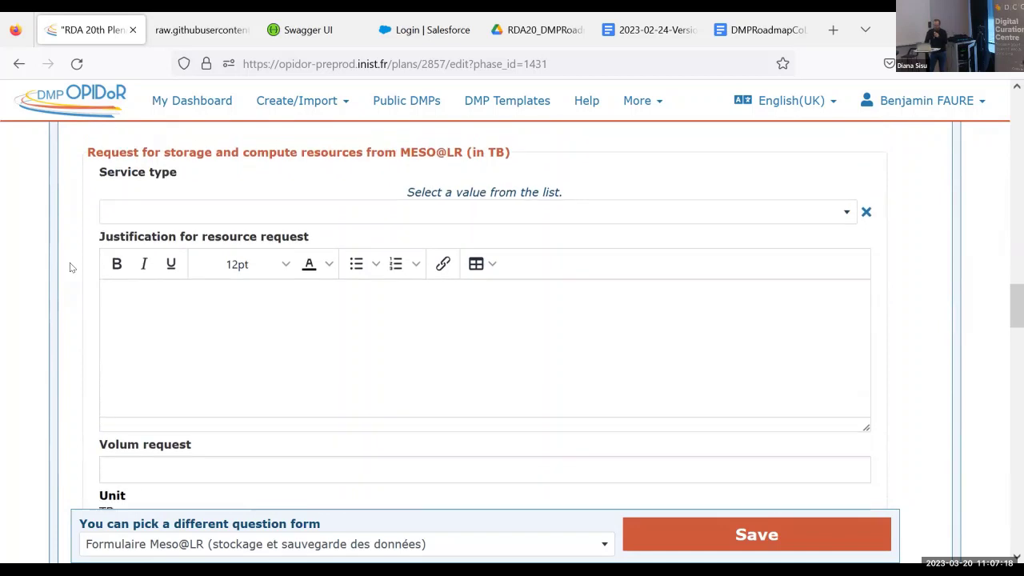
Set the service type to Storage less than 100 TB and the volume request to 10, and save the answer
{"action": "left_click", "coordinate": [201, 228]}
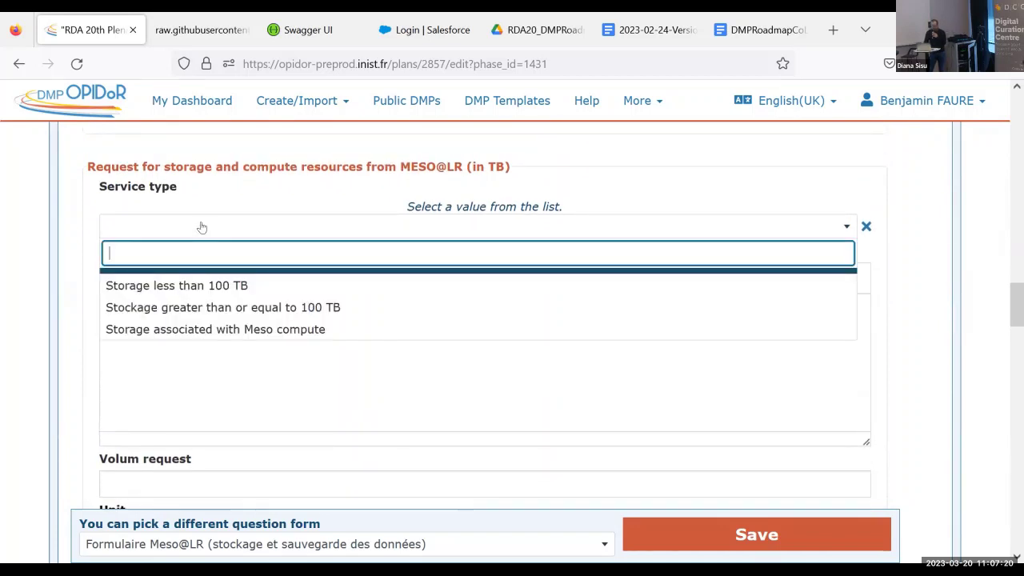
{"action": "left_click", "coordinate": [157, 287]}
{"action": "scroll", "coordinate": [2, 305], "scroll_direction": "down", "scroll_amount": 2}
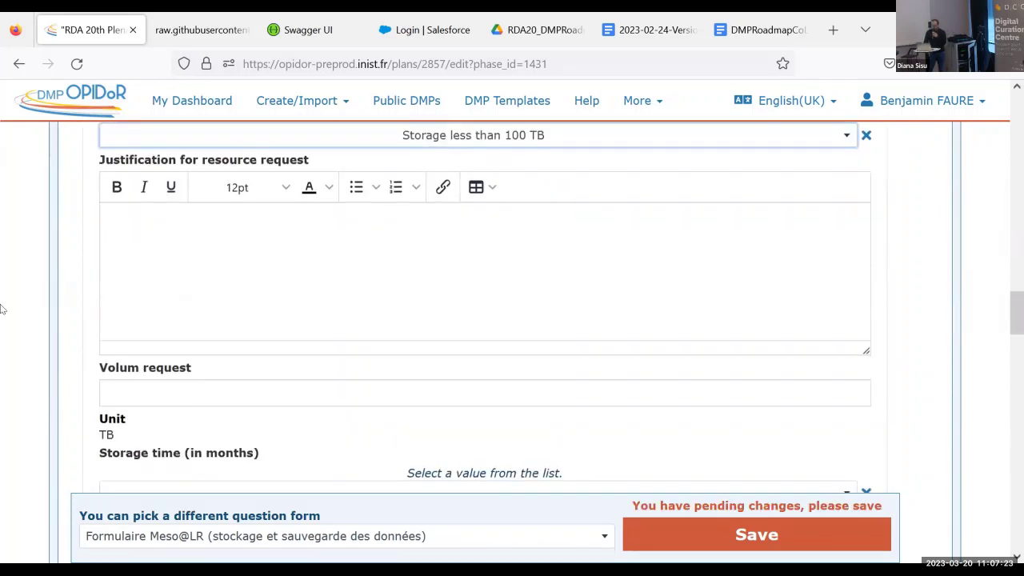
{"action": "left_click", "coordinate": [109, 391]}
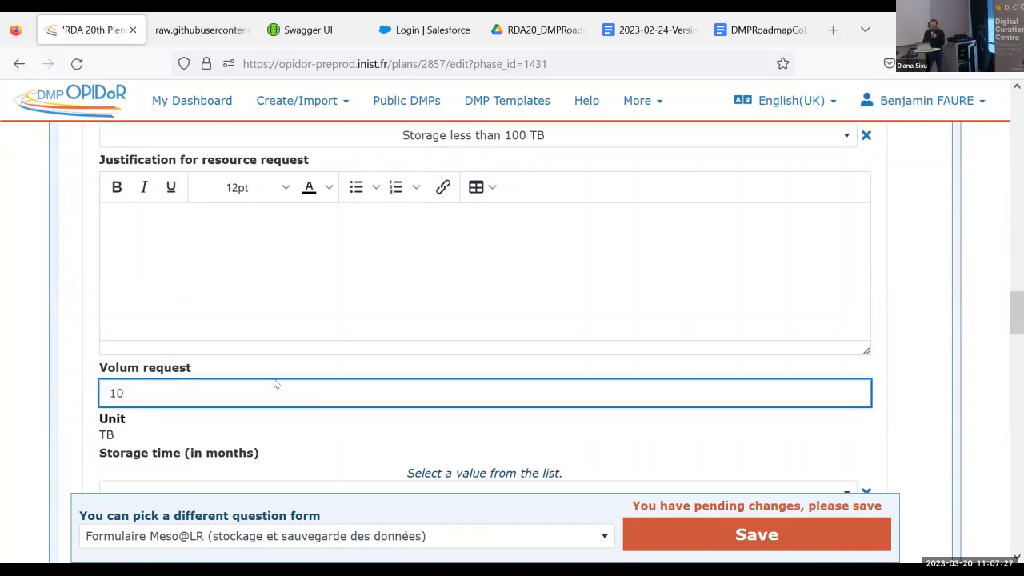
{"action": "type", "text": "-10"}
{"action": "left_click", "coordinate": [722, 528]}
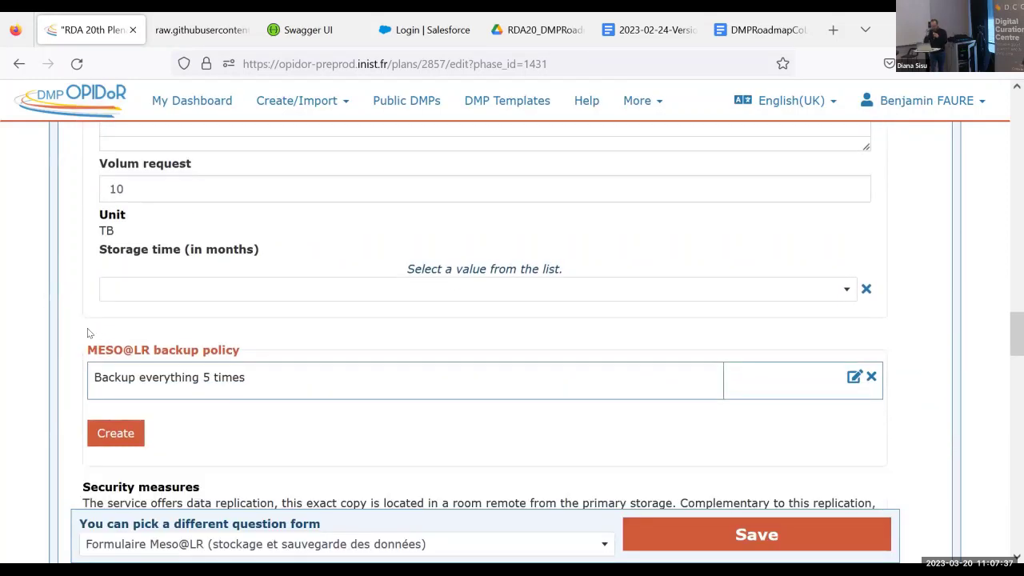
View the predefined MESO@LR backup policy details for a new entry, and close them without submitting
{"action": "left_click", "coordinate": [124, 440]}
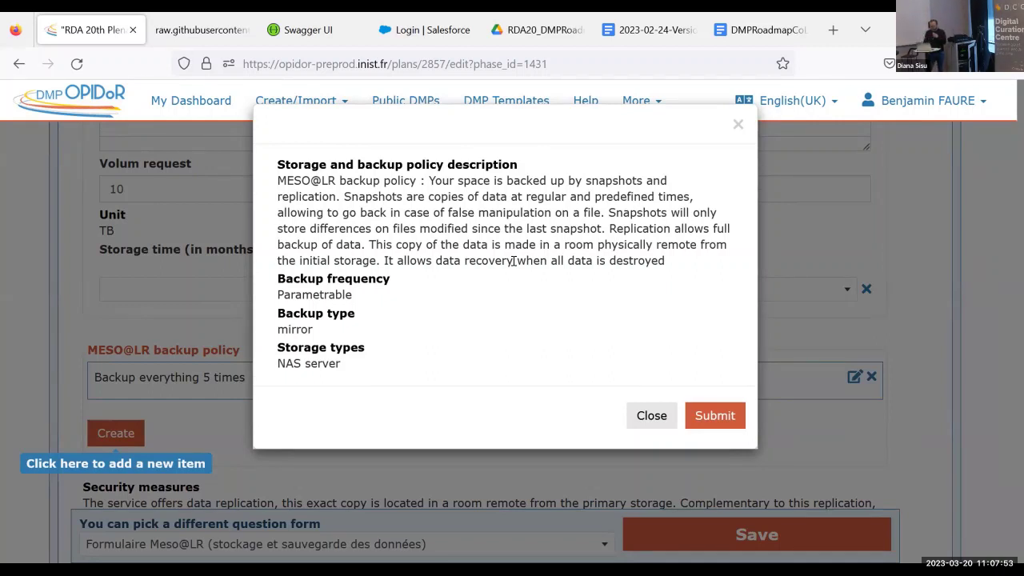
{"action": "left_click", "coordinate": [649, 416]}
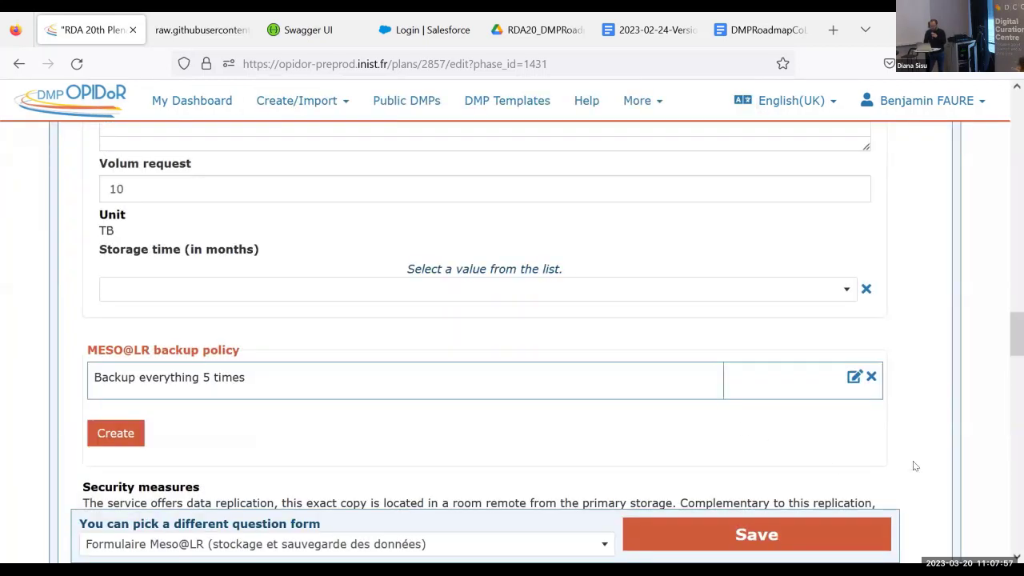
Expand the comments and guidance area of question 5.1 and show its available runs
{"action": "scroll", "coordinate": [913, 461], "scroll_direction": "up", "scroll_amount": 5}
{"action": "scroll", "coordinate": [935, 270], "scroll_direction": "up", "scroll_amount": 5}
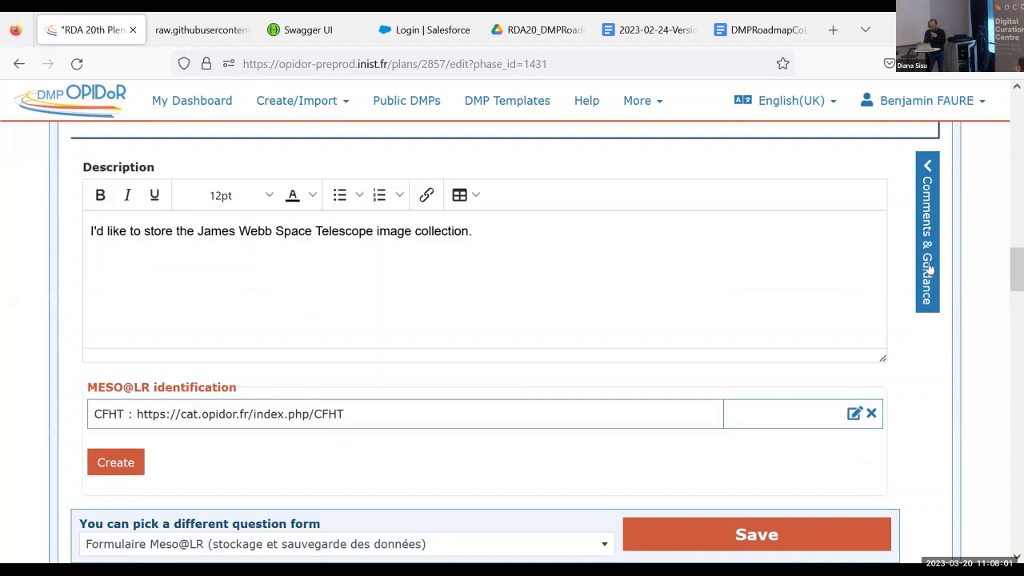
{"action": "left_click", "coordinate": [931, 271]}
{"action": "scroll", "coordinate": [936, 280], "scroll_direction": "up", "scroll_amount": 2}
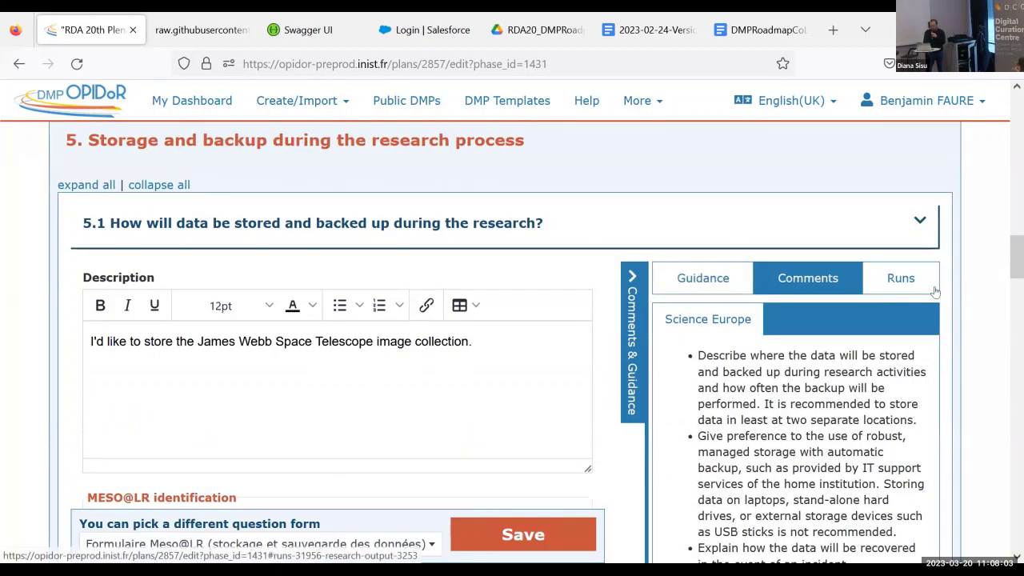
{"action": "left_click", "coordinate": [917, 280]}
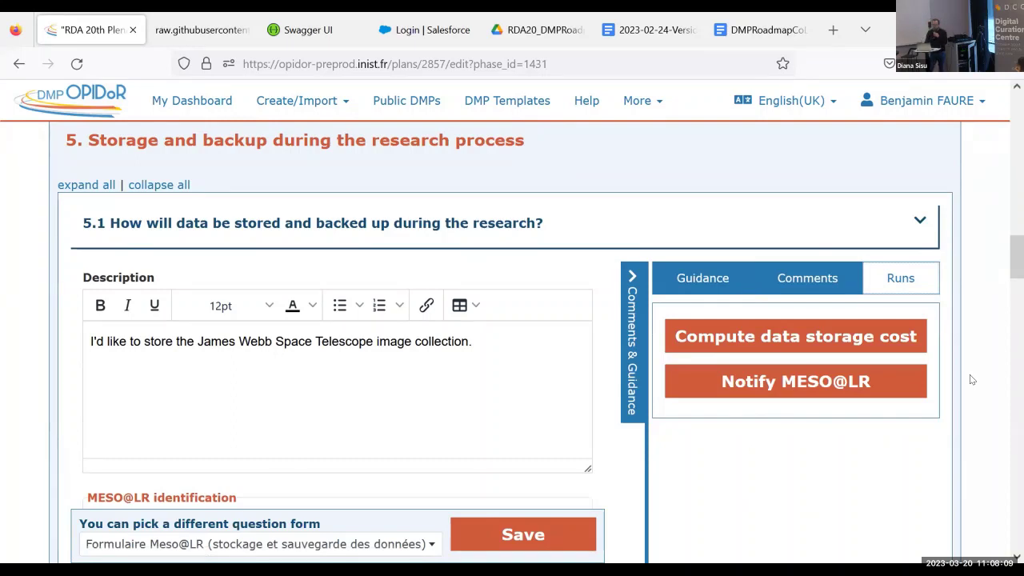
Try to compute the data storage cost for the saved storage request
{"action": "scroll", "coordinate": [970, 376], "scroll_direction": "down", "scroll_amount": 6}
{"action": "scroll", "coordinate": [969, 375], "scroll_direction": "down", "scroll_amount": 2}
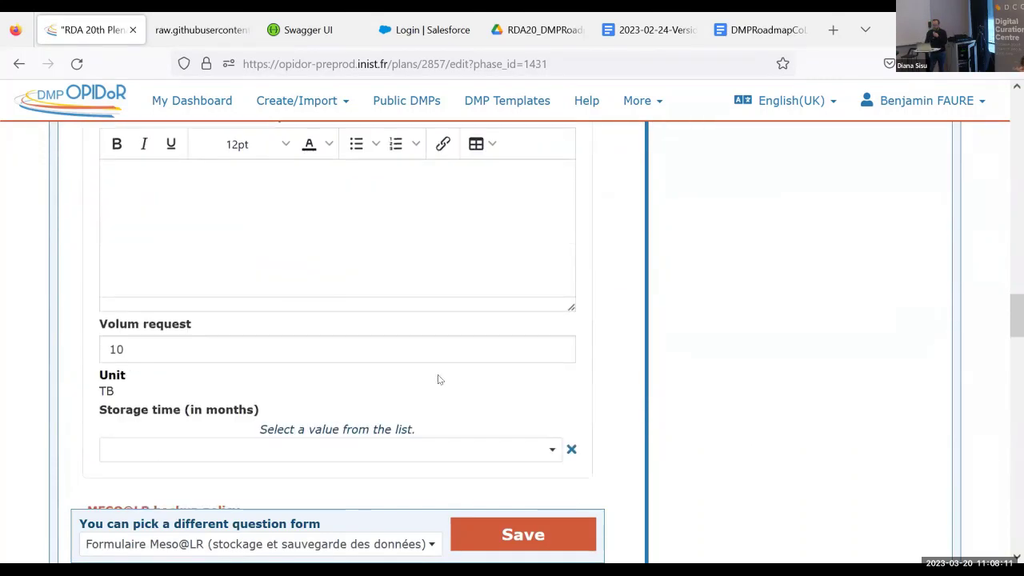
{"action": "scroll", "coordinate": [828, 359], "scroll_direction": "up", "scroll_amount": 5}
{"action": "scroll", "coordinate": [828, 360], "scroll_direction": "up", "scroll_amount": 2}
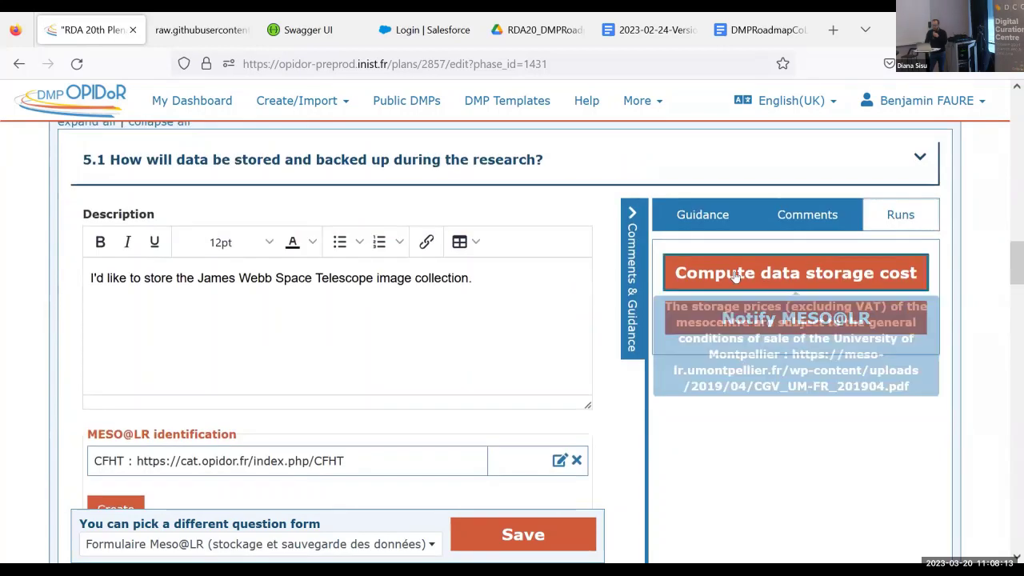
{"action": "left_click", "coordinate": [732, 273]}
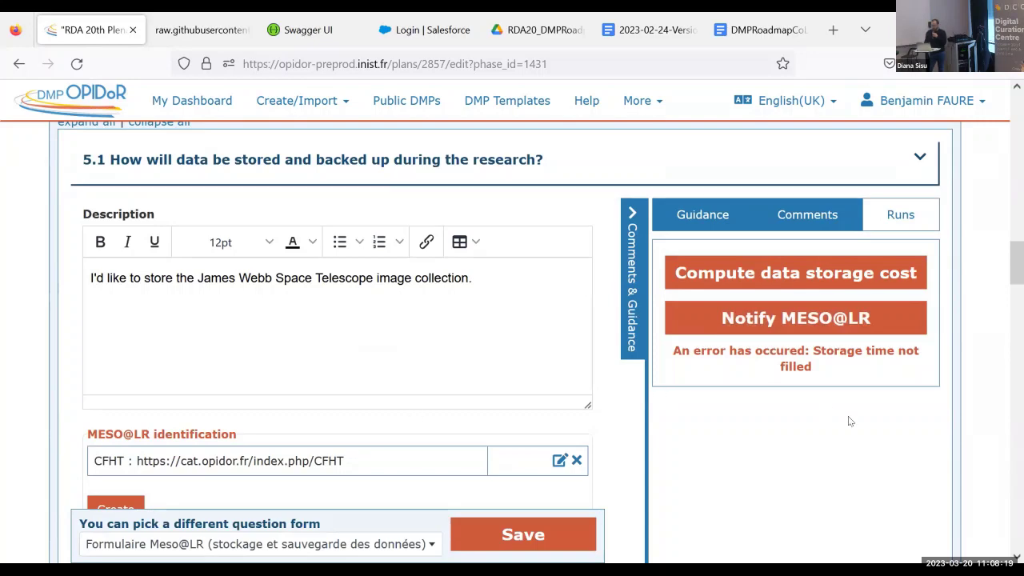
Set the storage time to 12 months and save the answer to question 5.1
{"action": "scroll", "coordinate": [788, 425], "scroll_direction": "down", "scroll_amount": 5}
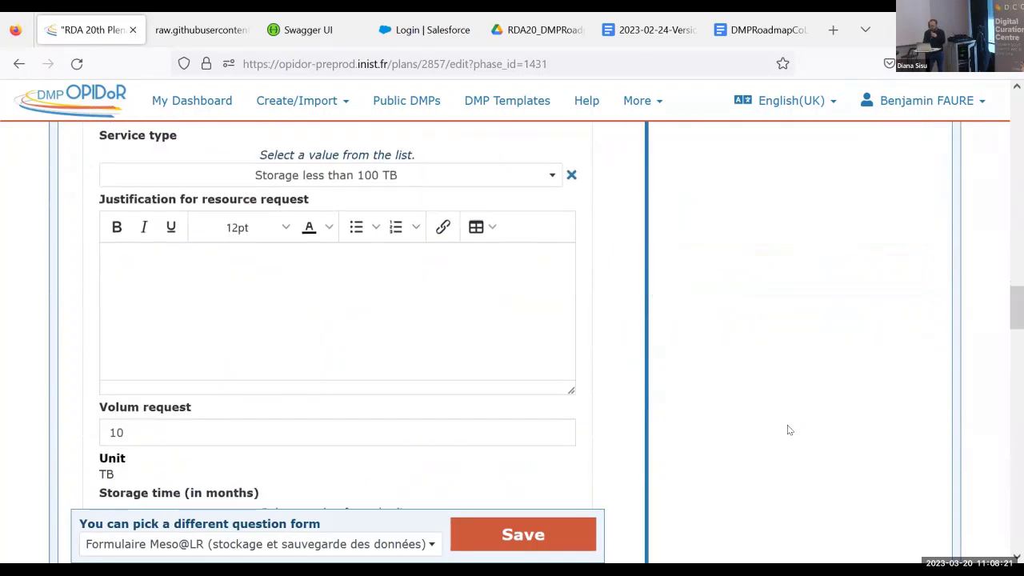
{"action": "left_click", "coordinate": [228, 370]}
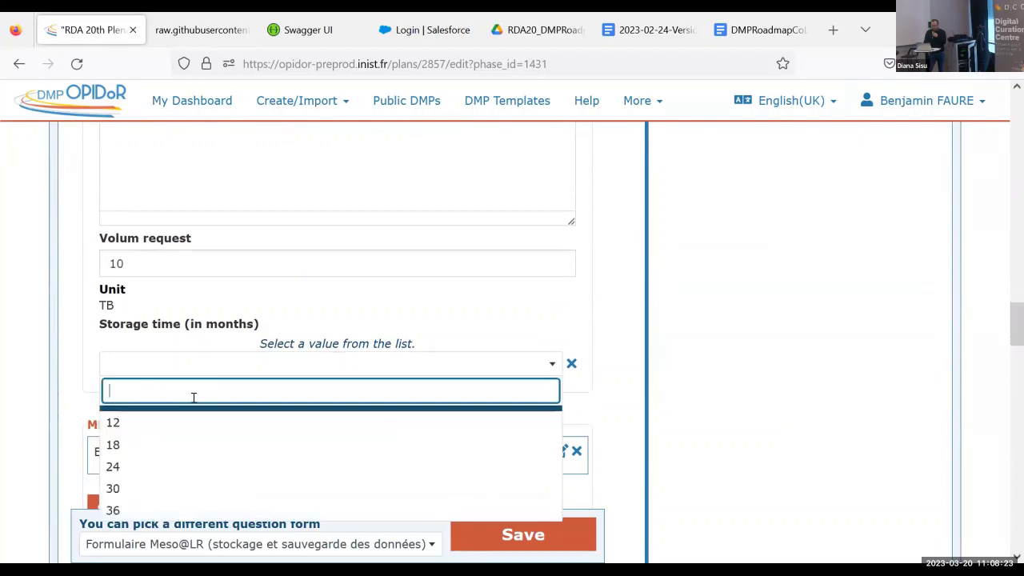
{"action": "left_click", "coordinate": [173, 417]}
{"action": "left_click", "coordinate": [499, 538]}
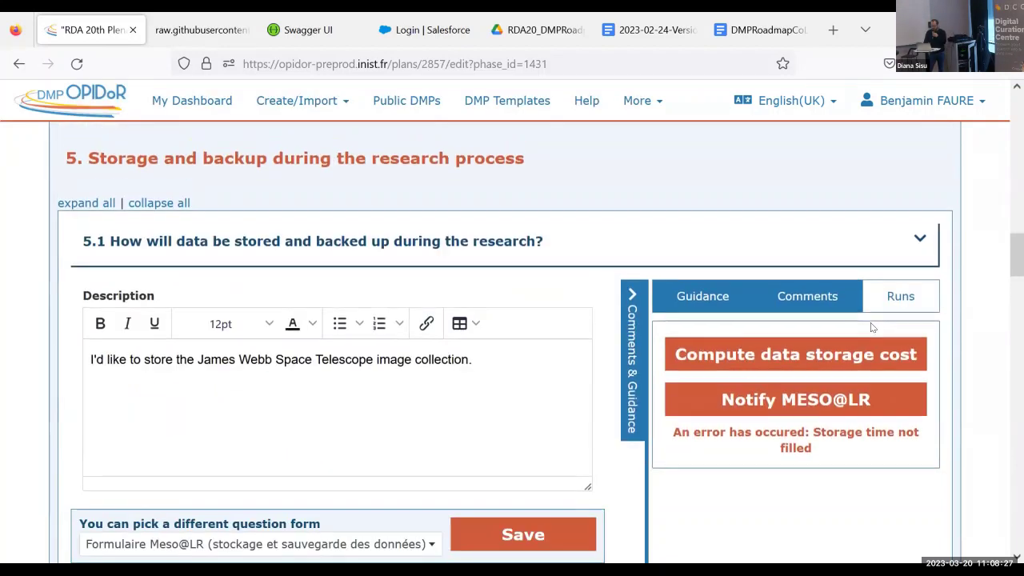
Compute the data storage cost and check the automatically calculated total cost of storage
{"action": "left_click", "coordinate": [802, 358]}
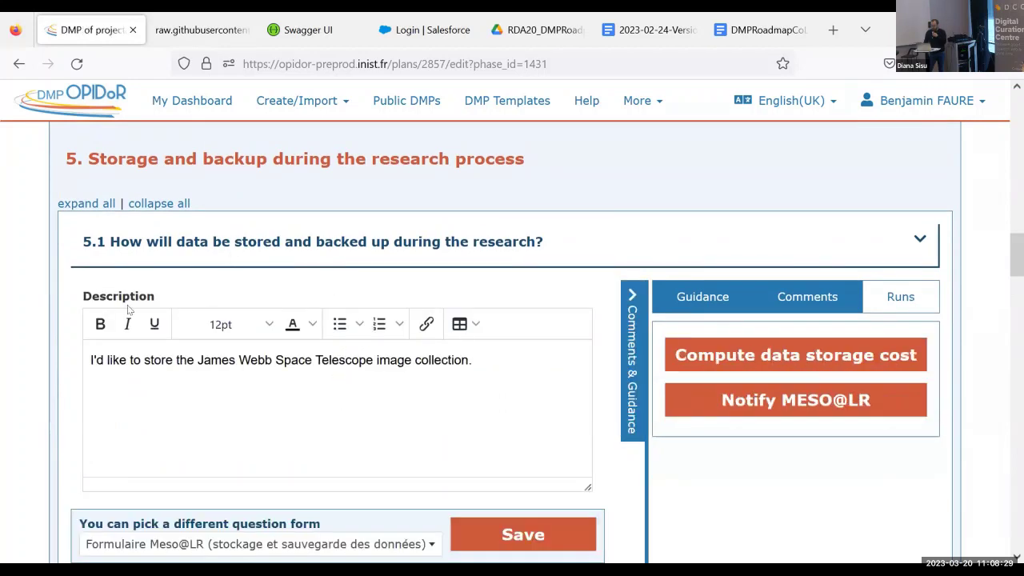
{"action": "scroll", "coordinate": [128, 305], "scroll_direction": "down", "scroll_amount": 5}
{"action": "scroll", "coordinate": [128, 305], "scroll_direction": "down", "scroll_amount": 6}
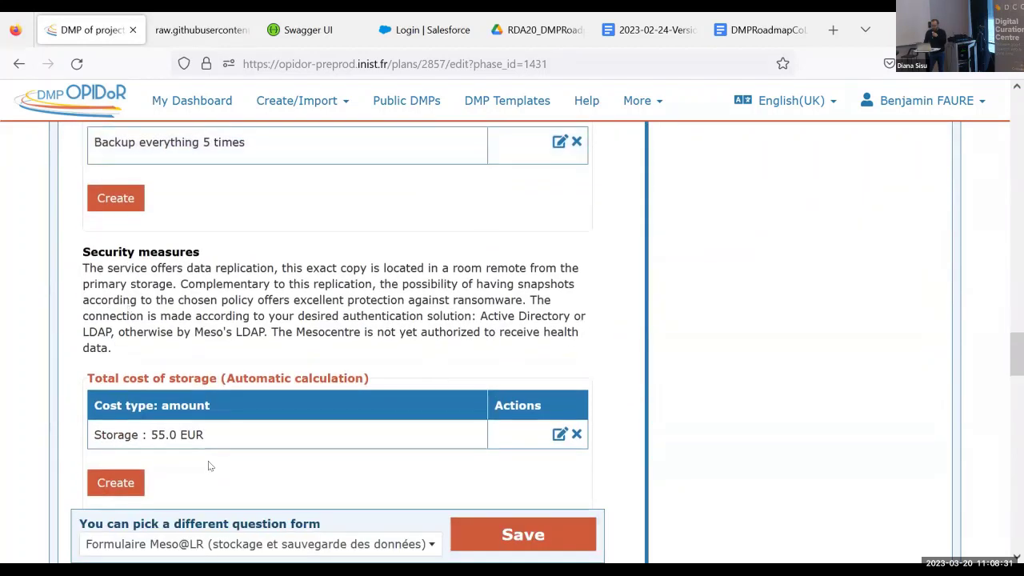
Leave the storage request answer and open the Import DMP form
{"action": "scroll", "coordinate": [744, 306], "scroll_direction": "up", "scroll_amount": 8}
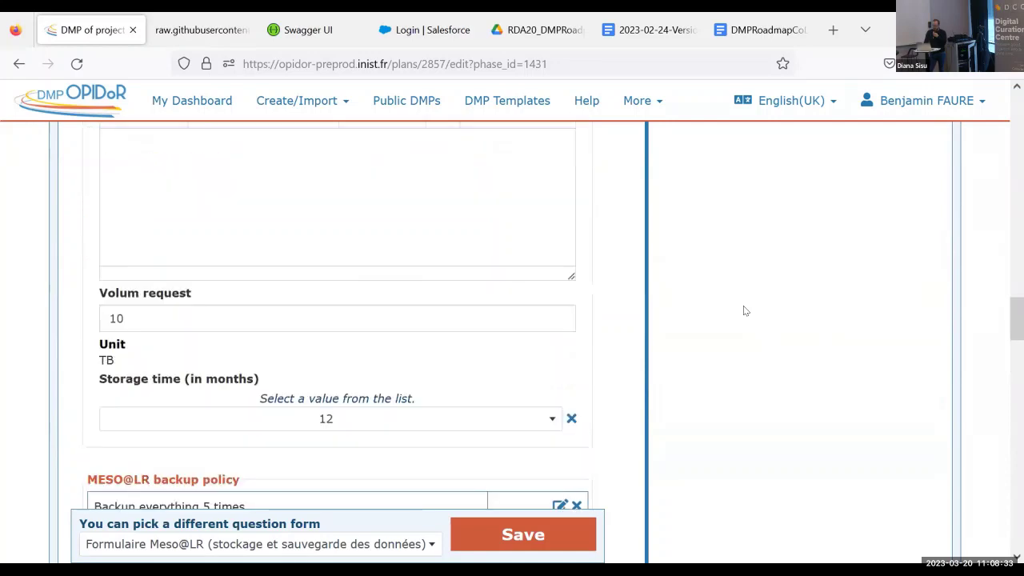
{"action": "scroll", "coordinate": [744, 306], "scroll_direction": "up", "scroll_amount": 1}
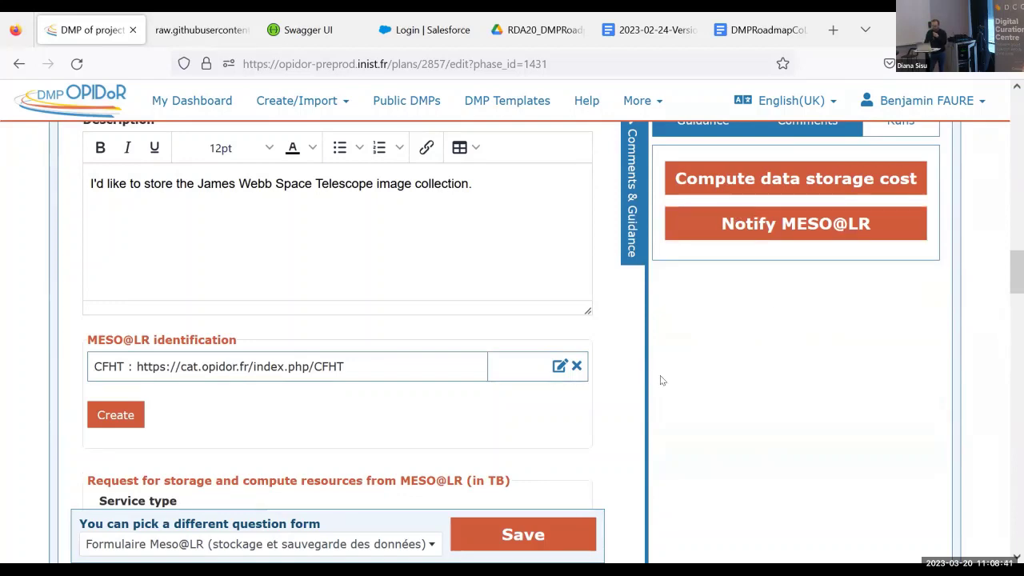
{"action": "scroll", "coordinate": [675, 380], "scroll_direction": "up", "scroll_amount": 10}
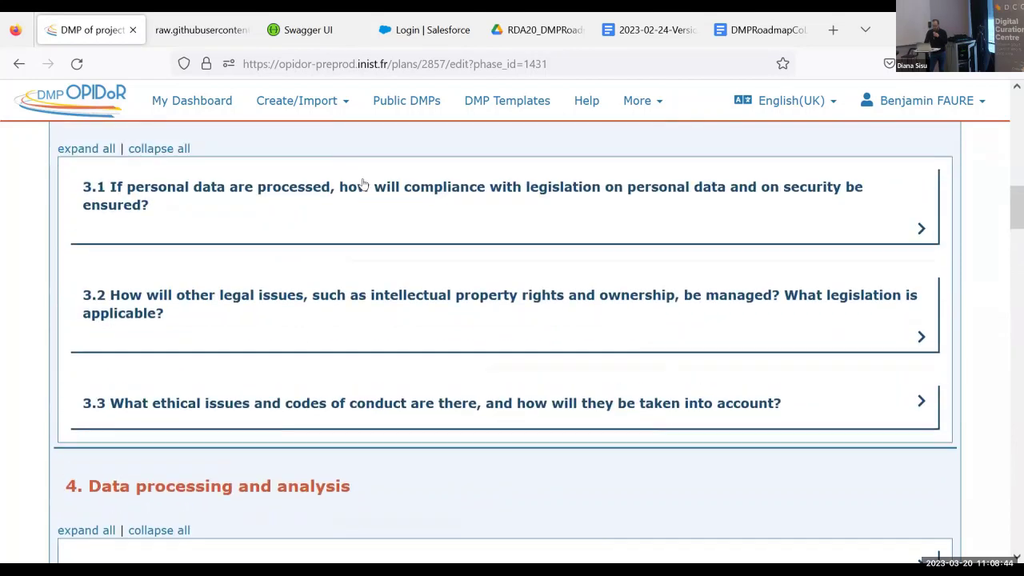
{"action": "scroll", "coordinate": [339, 120], "scroll_direction": "up", "scroll_amount": 1}
{"action": "left_click", "coordinate": [339, 118]}
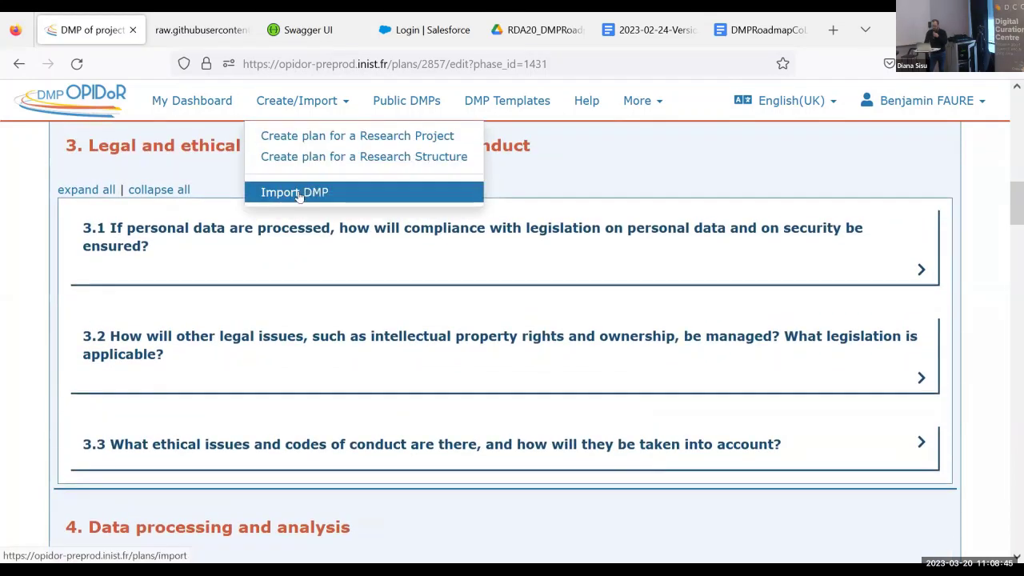
{"action": "left_click", "coordinate": [298, 194]}
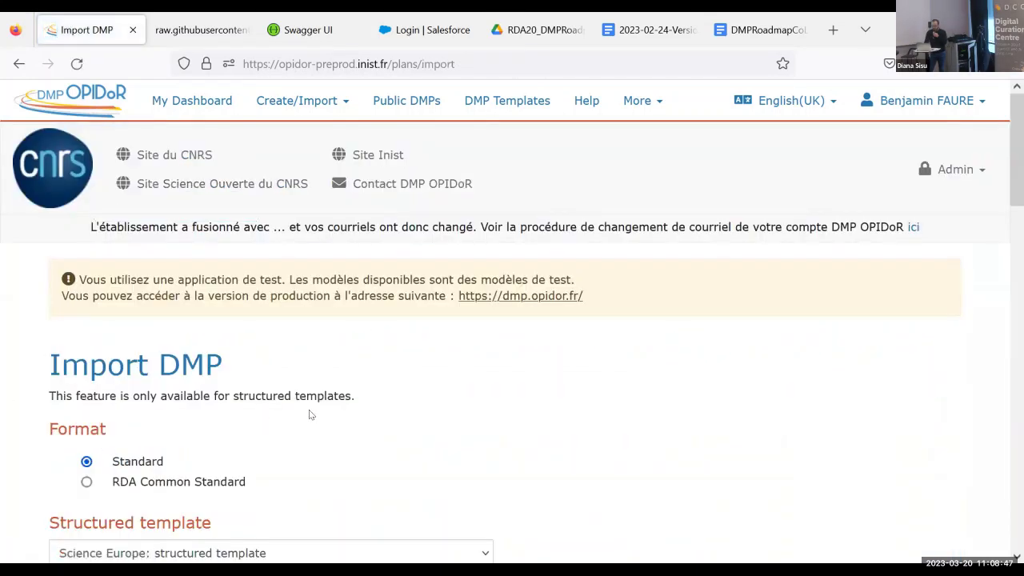
Import ex9-dmp-long.json from the Downloads folder in RDA Common Standard format, using the Science Europe structured template
{"action": "scroll", "coordinate": [492, 392], "scroll_direction": "down", "scroll_amount": 2}
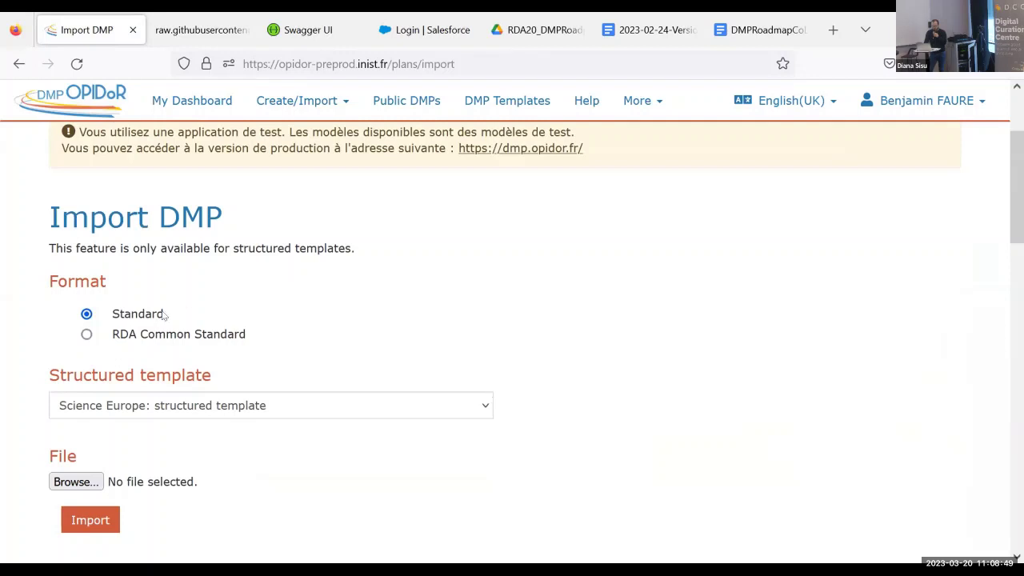
{"action": "left_click", "coordinate": [86, 333]}
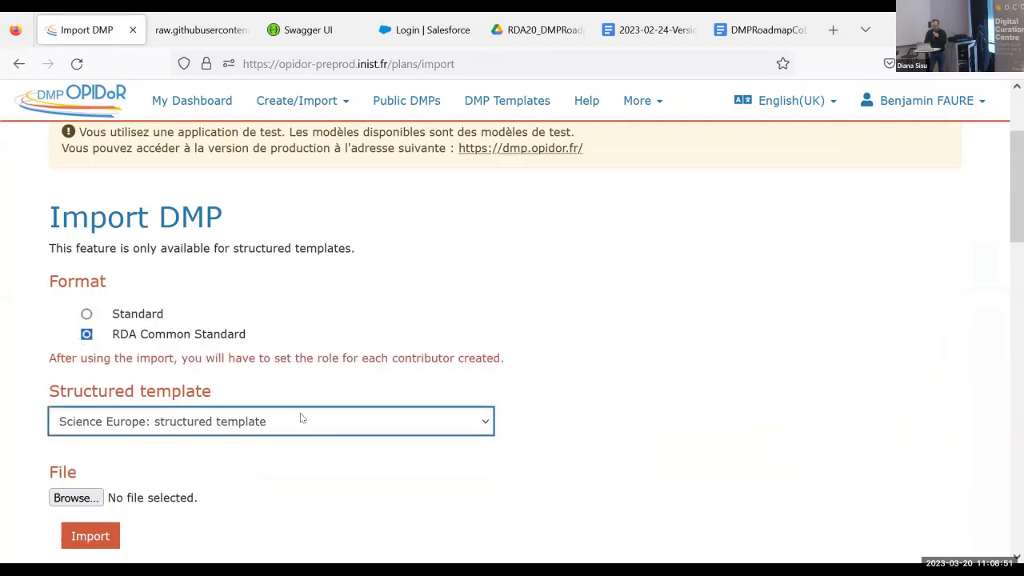
{"action": "left_click", "coordinate": [77, 498]}
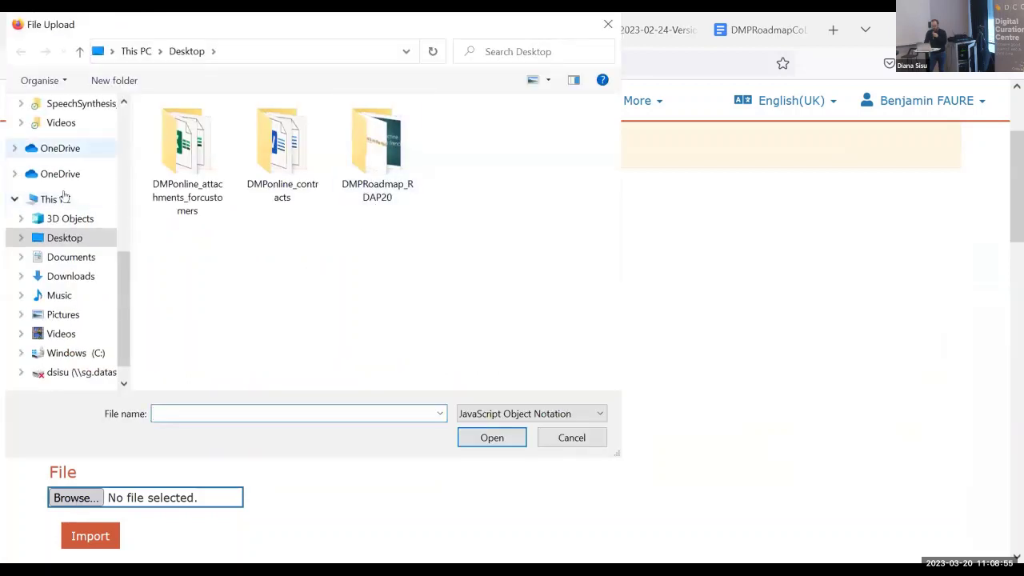
{"action": "left_click", "coordinate": [69, 276]}
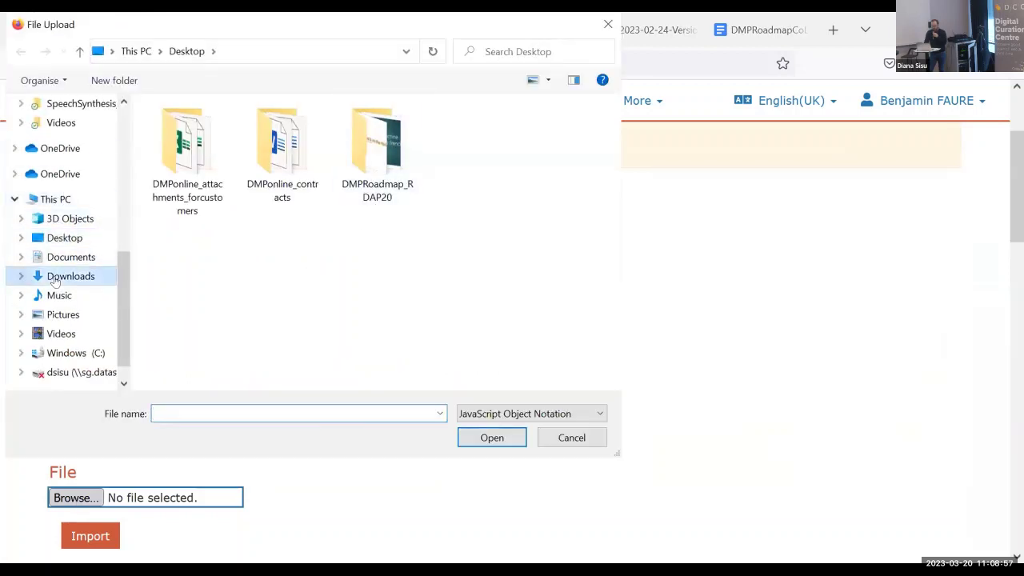
{"action": "left_click", "coordinate": [193, 150]}
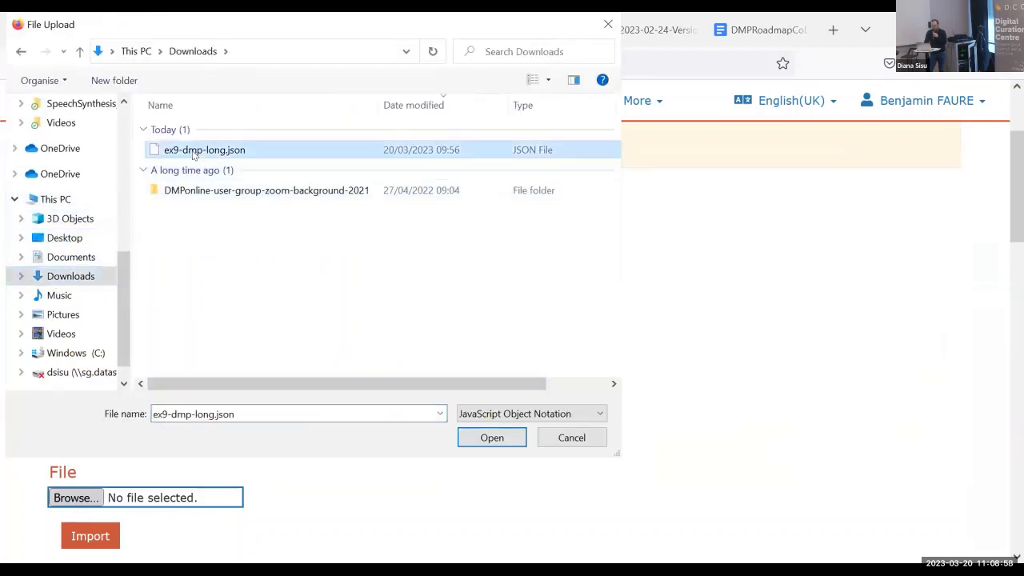
{"action": "left_click", "coordinate": [489, 437]}
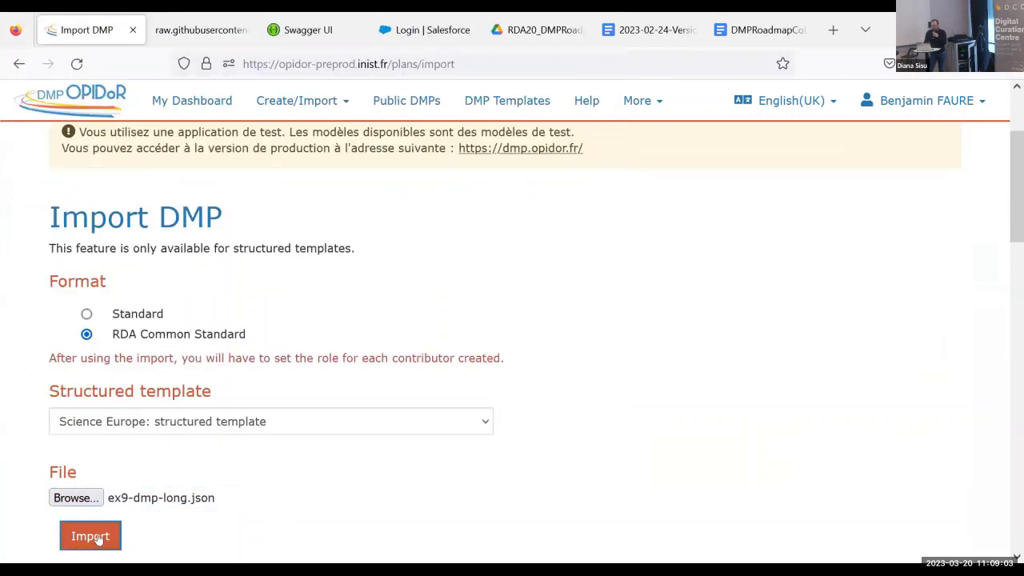
{"action": "left_click", "coordinate": [101, 530]}
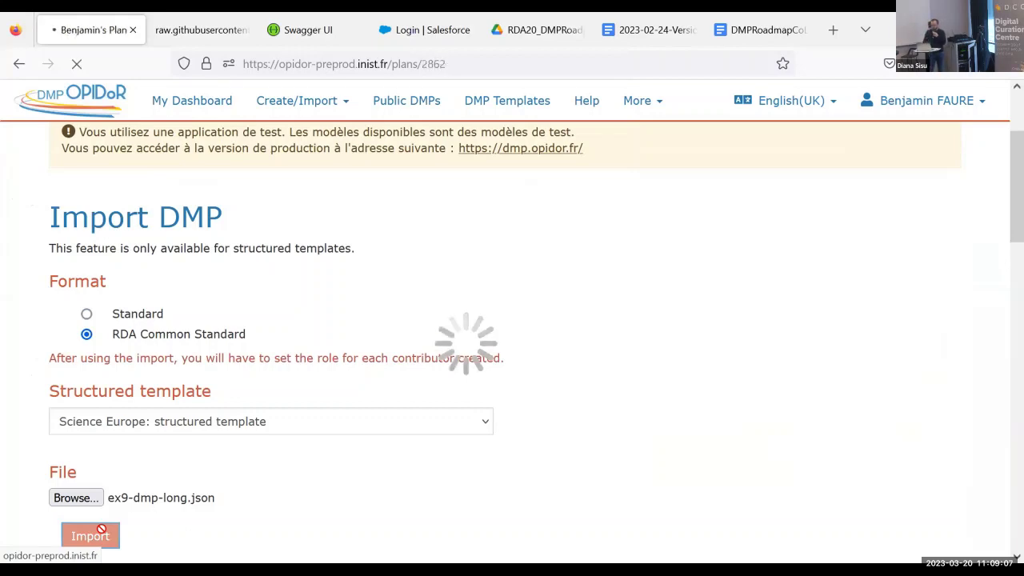
Examine the project details in the imported plan's general information
{"action": "scroll", "coordinate": [294, 291], "scroll_direction": "down", "scroll_amount": 3}
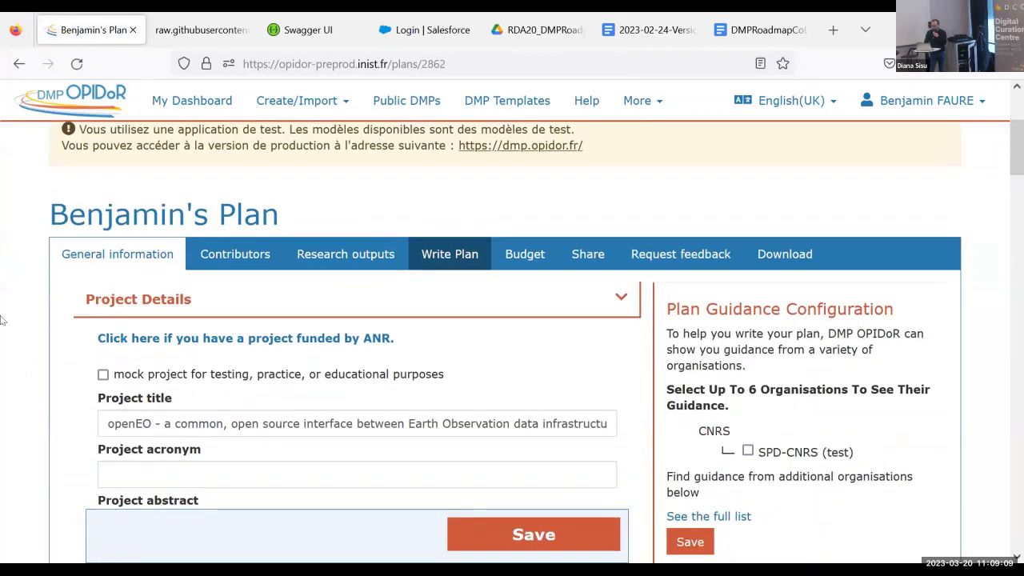
{"action": "left_click", "coordinate": [256, 473]}
{"action": "left_click", "coordinate": [89, 373]}
{"action": "scroll", "coordinate": [85, 372], "scroll_direction": "down", "scroll_amount": 1}
{"action": "scroll", "coordinate": [85, 372], "scroll_direction": "down", "scroll_amount": 1}
{"action": "scroll", "coordinate": [71, 332], "scroll_direction": "up", "scroll_amount": 1}
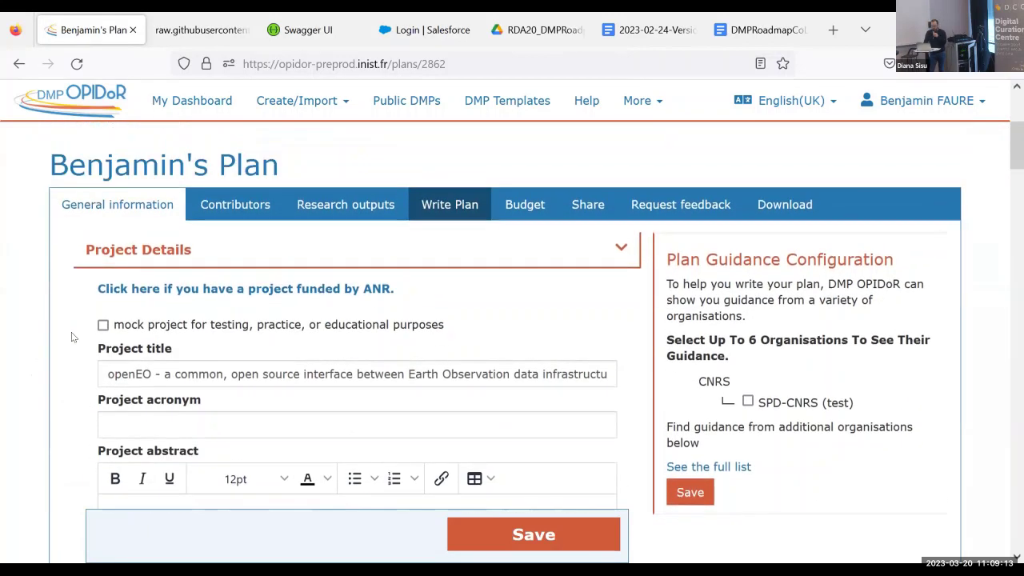
Examine the imported plan's contributors and their attributed roles
{"action": "left_click", "coordinate": [223, 210]}
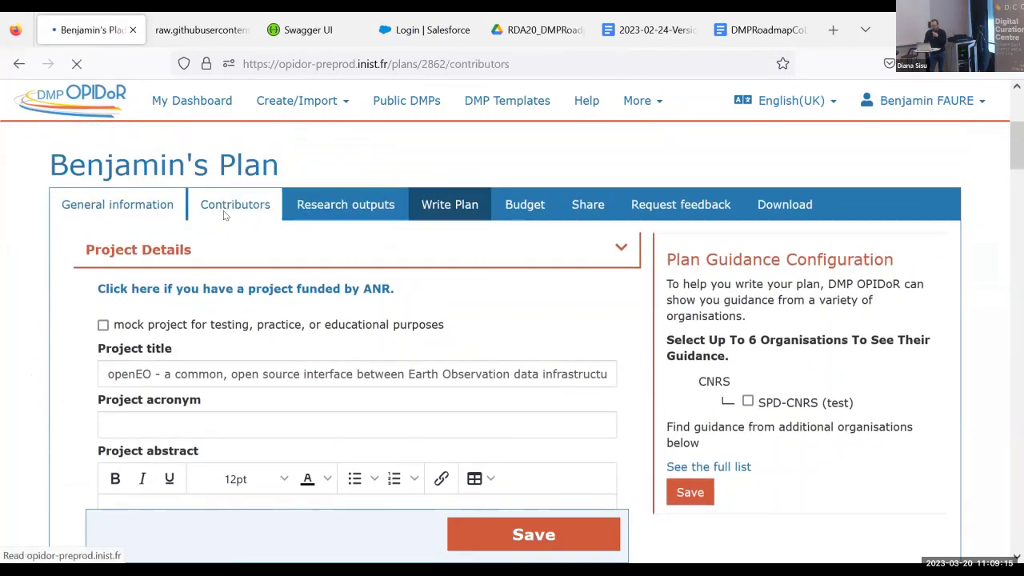
{"action": "scroll", "coordinate": [38, 397], "scroll_direction": "down", "scroll_amount": 4}
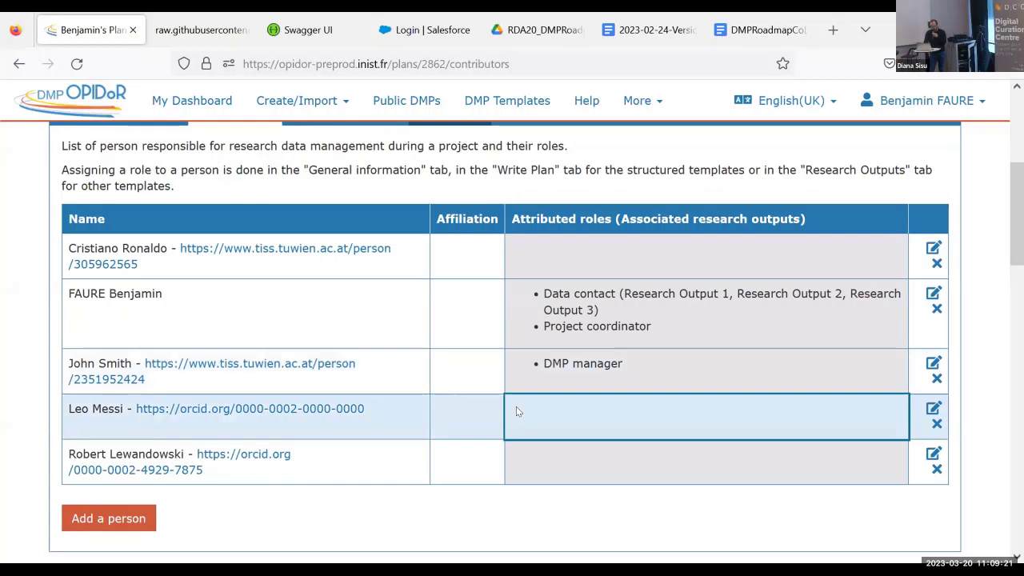
{"action": "scroll", "coordinate": [361, 310], "scroll_direction": "up", "scroll_amount": 1}
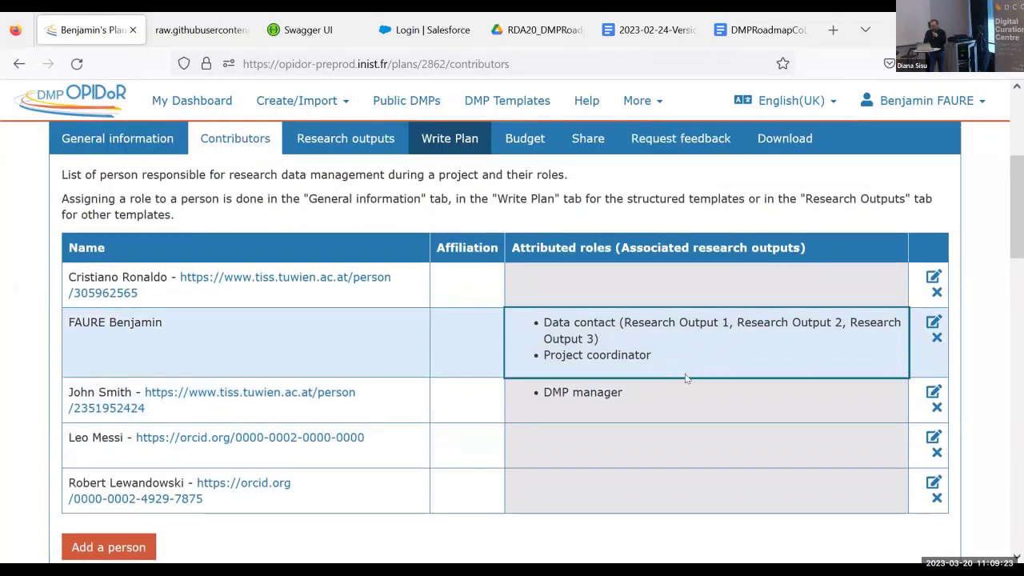
{"action": "scroll", "coordinate": [696, 396], "scroll_direction": "up", "scroll_amount": 3}
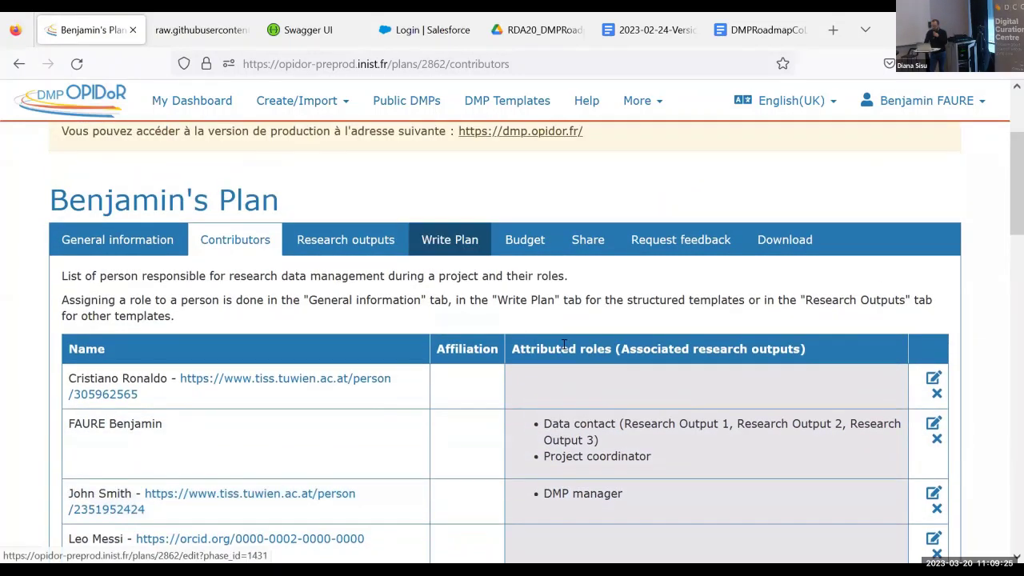
Check the imported plan's budget, and return to the list of contributors
{"action": "left_click", "coordinate": [536, 242]}
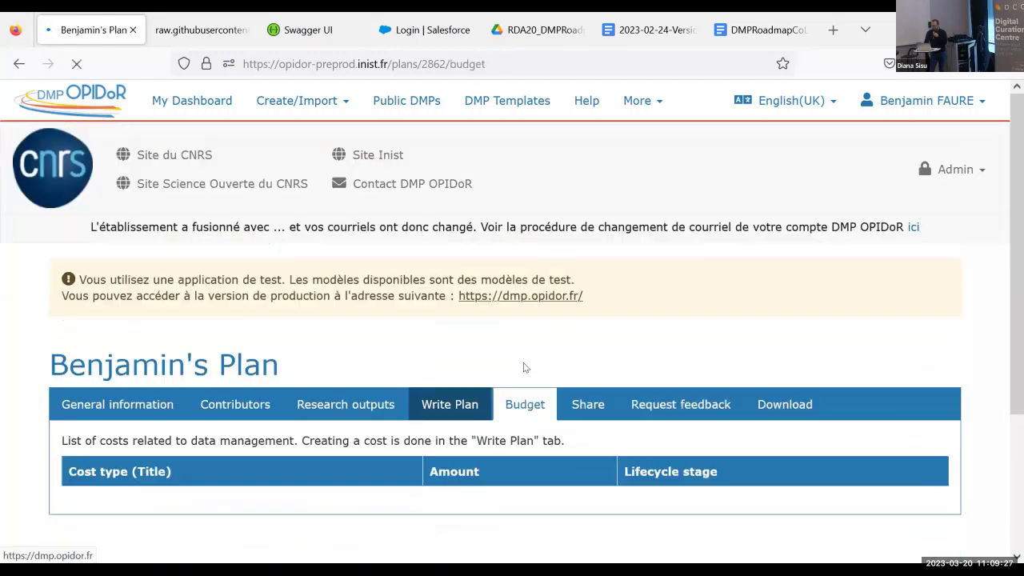
{"action": "left_click", "coordinate": [248, 406]}
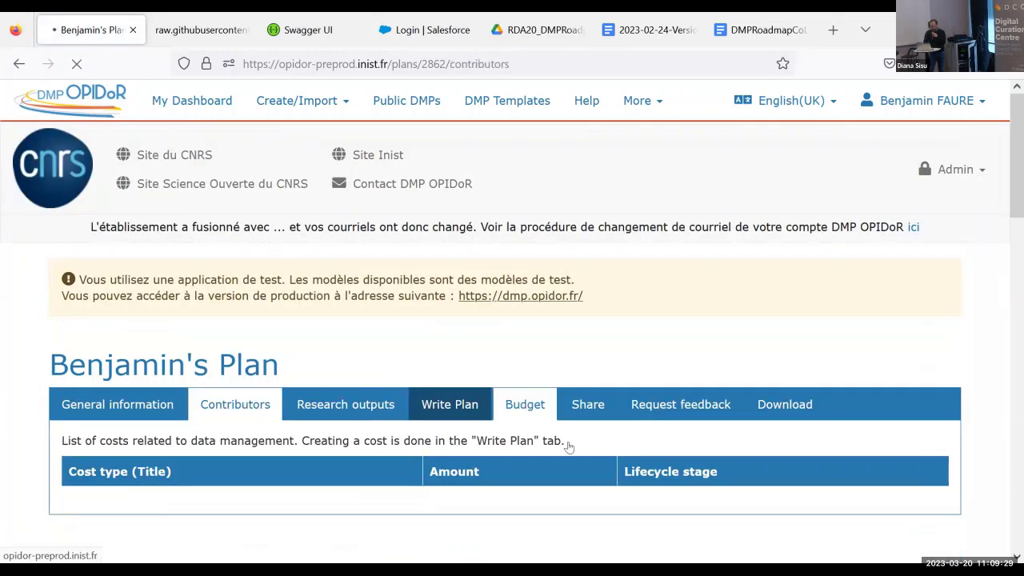
{"action": "scroll", "coordinate": [569, 443], "scroll_direction": "down", "scroll_amount": 3}
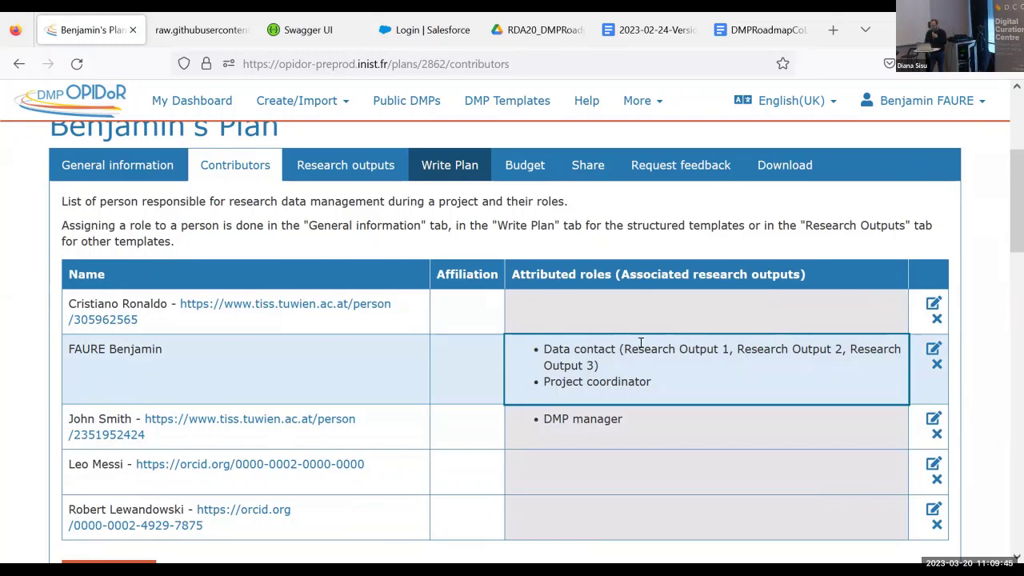
Open the imported plan for writing and examine the research outputs in section 1
{"action": "left_click", "coordinate": [453, 164]}
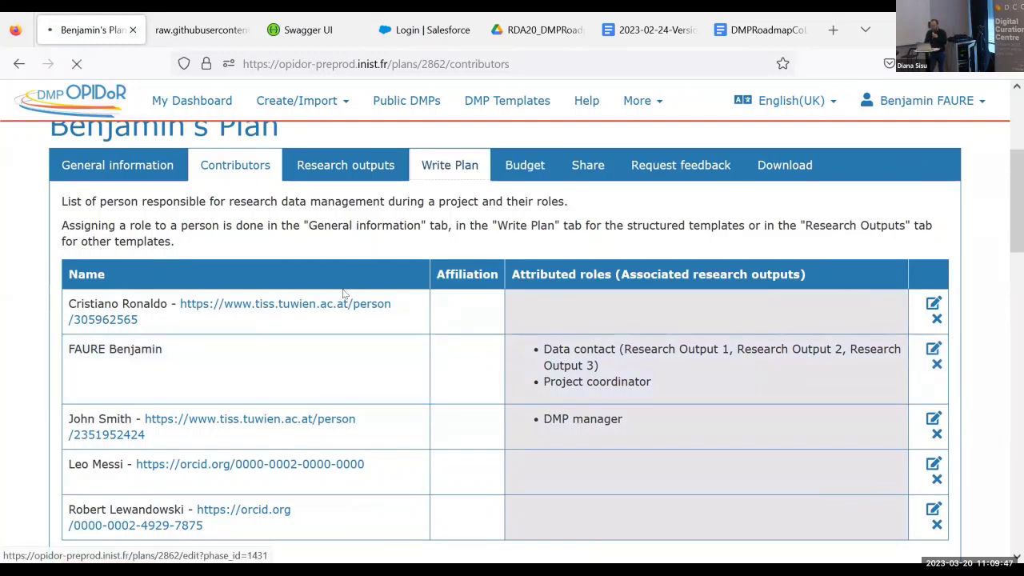
{"action": "scroll", "coordinate": [284, 482], "scroll_direction": "down", "scroll_amount": 2}
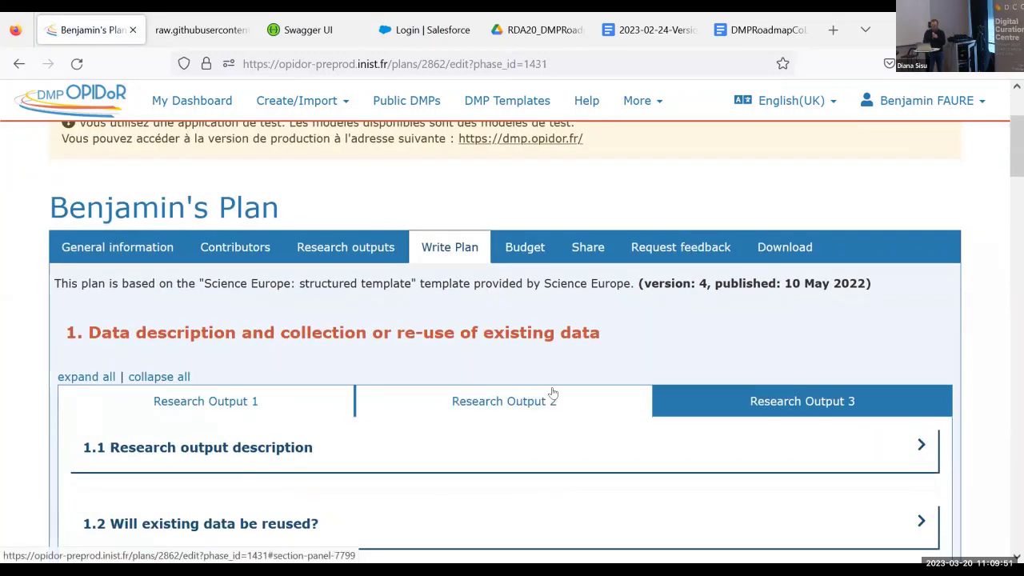
{"action": "scroll", "coordinate": [446, 327], "scroll_direction": "up", "scroll_amount": 2}
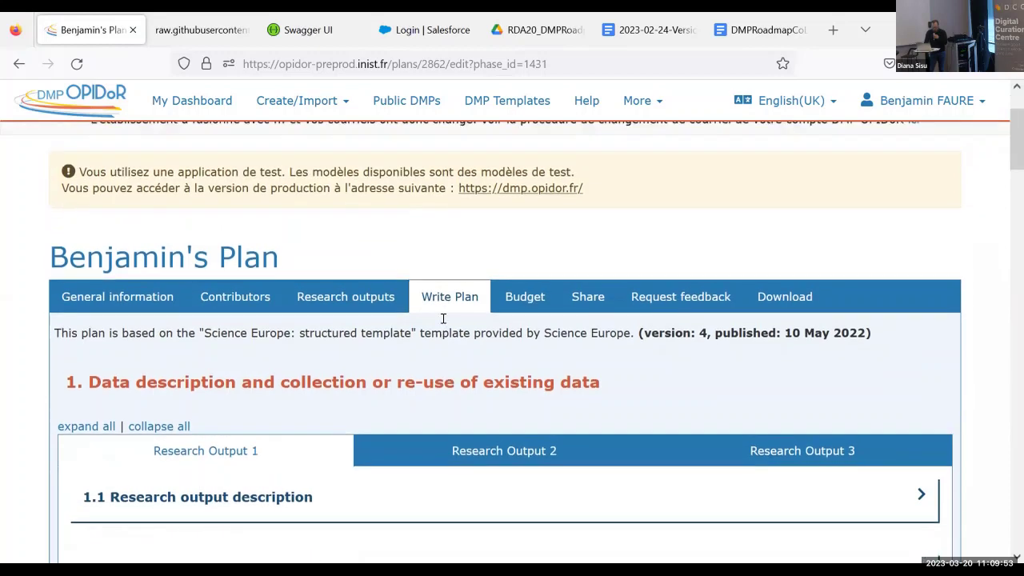
Set the plan's download format to json, trying RDA Common Standard before going back to Default export
{"action": "left_click", "coordinate": [787, 379]}
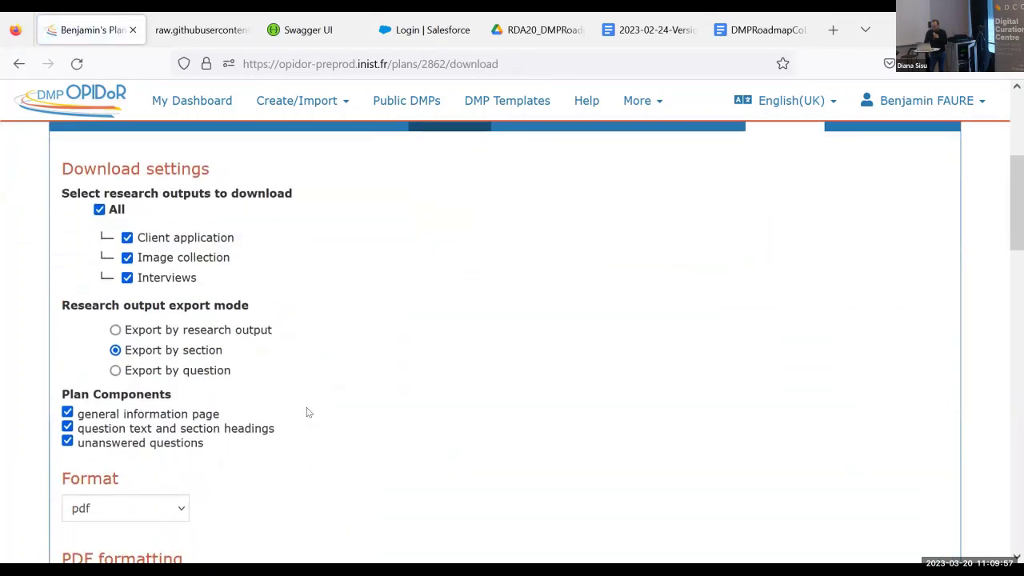
{"action": "scroll", "coordinate": [307, 408], "scroll_direction": "down", "scroll_amount": 2}
{"action": "left_click", "coordinate": [148, 365]}
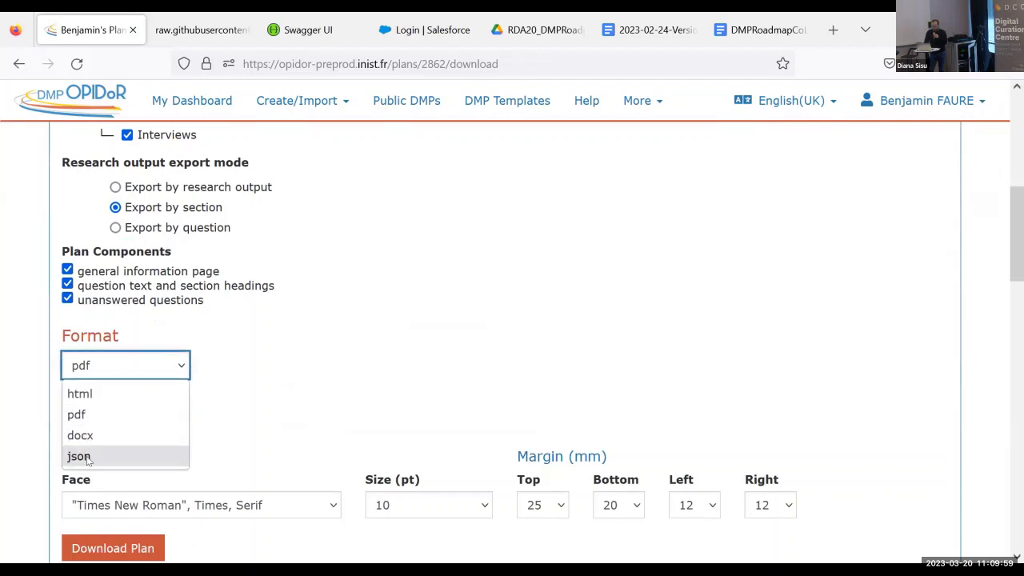
{"action": "left_click", "coordinate": [88, 453]}
{"action": "scroll", "coordinate": [403, 260], "scroll_direction": "up", "scroll_amount": 2}
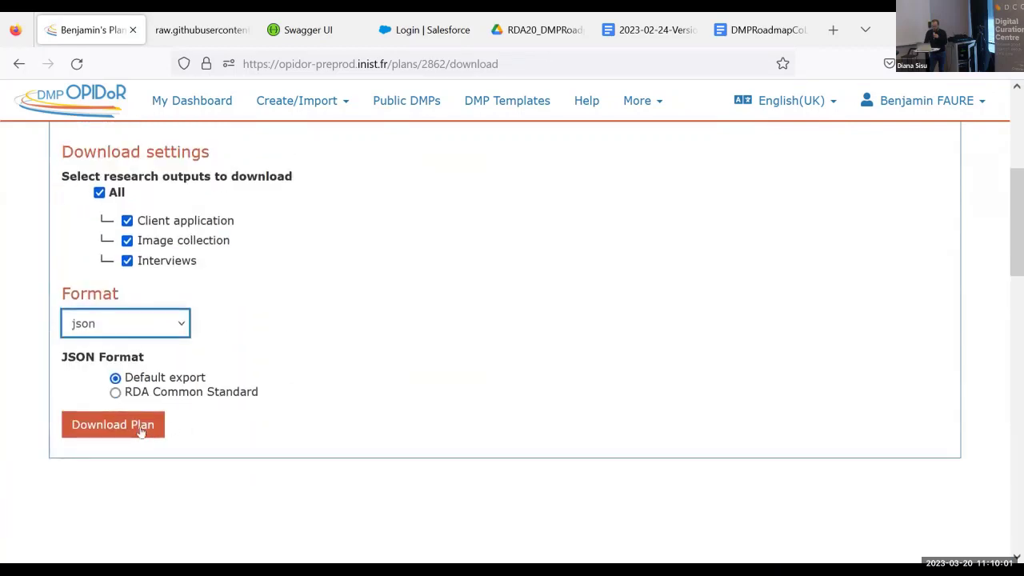
{"action": "left_click", "coordinate": [116, 392]}
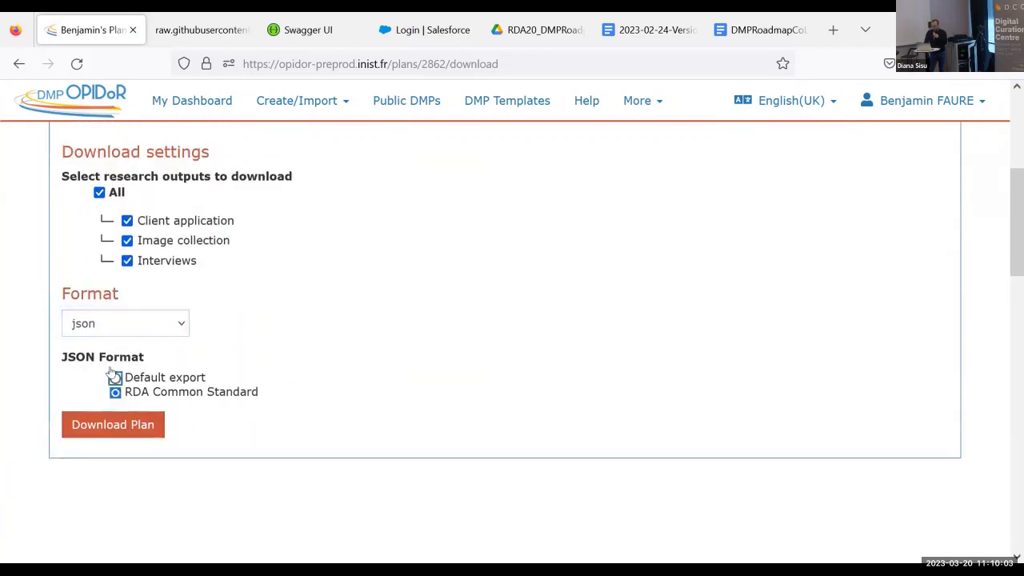
{"action": "left_click", "coordinate": [116, 378]}
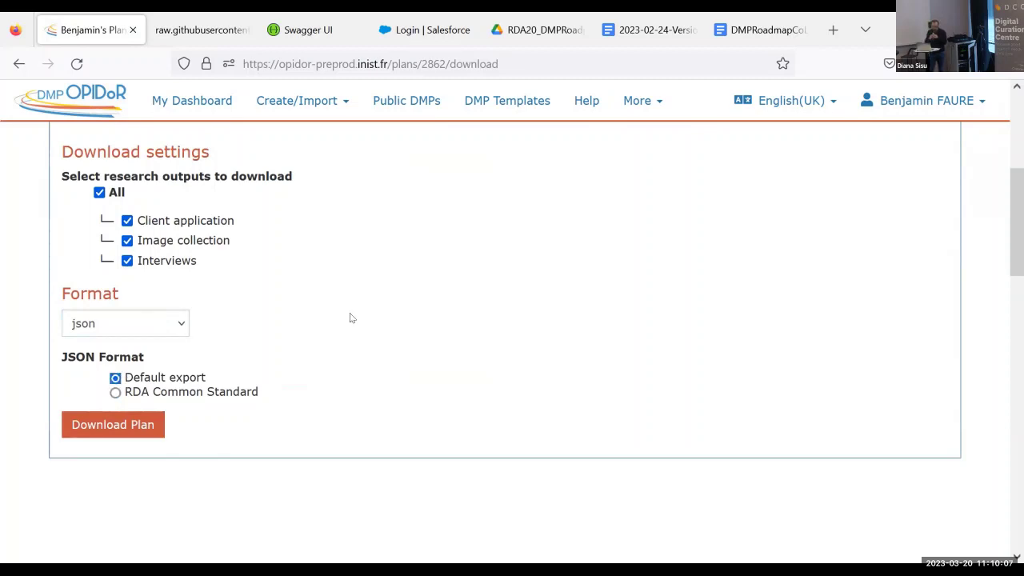
Open the plan's sharing settings and examine the collaborator, invitation and plan visibility options
{"action": "scroll", "coordinate": [350, 315], "scroll_direction": "up", "scroll_amount": 4}
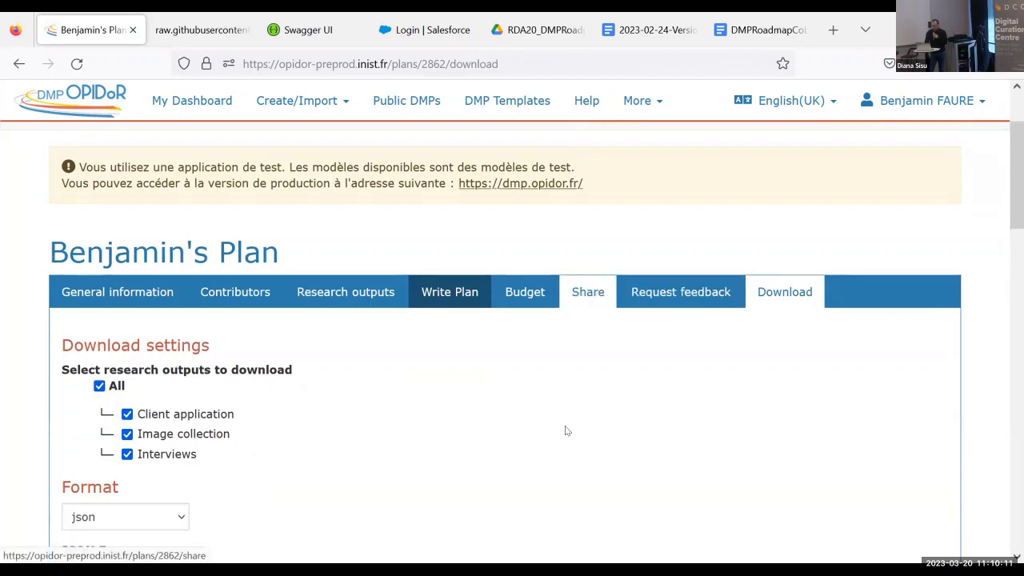
{"action": "scroll", "coordinate": [606, 300], "scroll_direction": "down", "scroll_amount": 2}
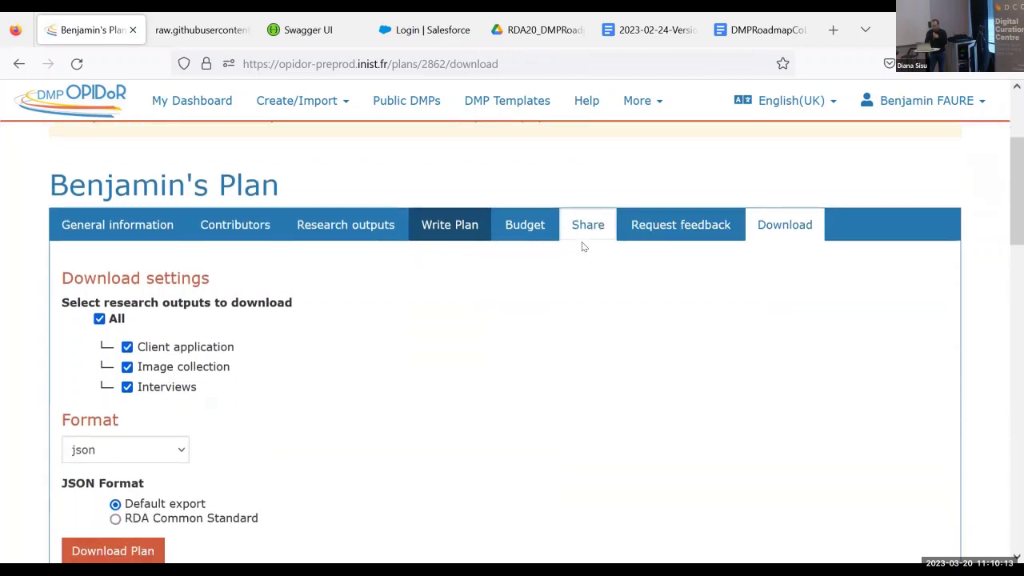
{"action": "scroll", "coordinate": [452, 408], "scroll_direction": "up", "scroll_amount": 3}
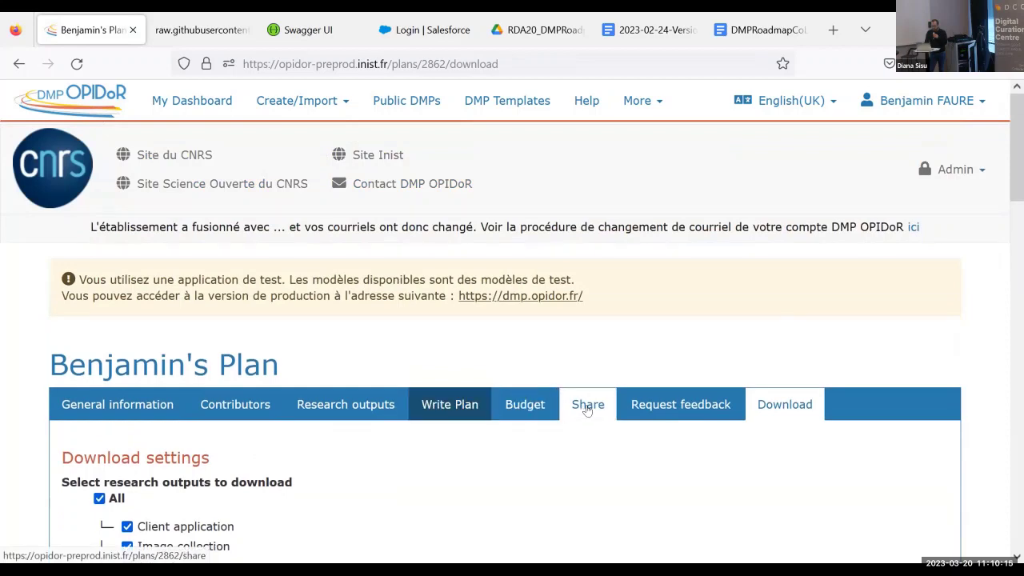
{"action": "left_click", "coordinate": [581, 396]}
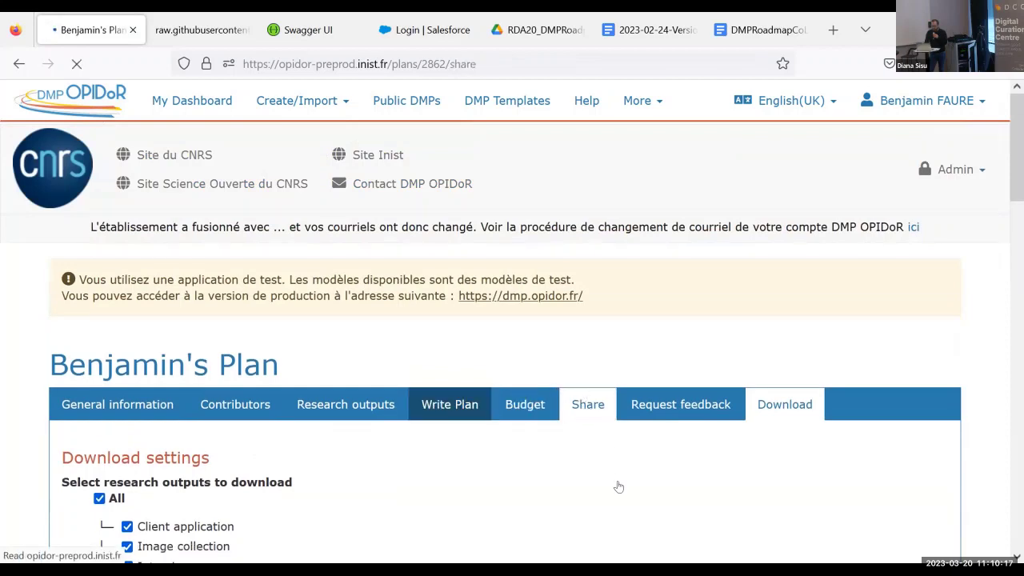
{"action": "scroll", "coordinate": [592, 476], "scroll_direction": "down", "scroll_amount": 5}
{"action": "scroll", "coordinate": [593, 479], "scroll_direction": "down", "scroll_amount": 3}
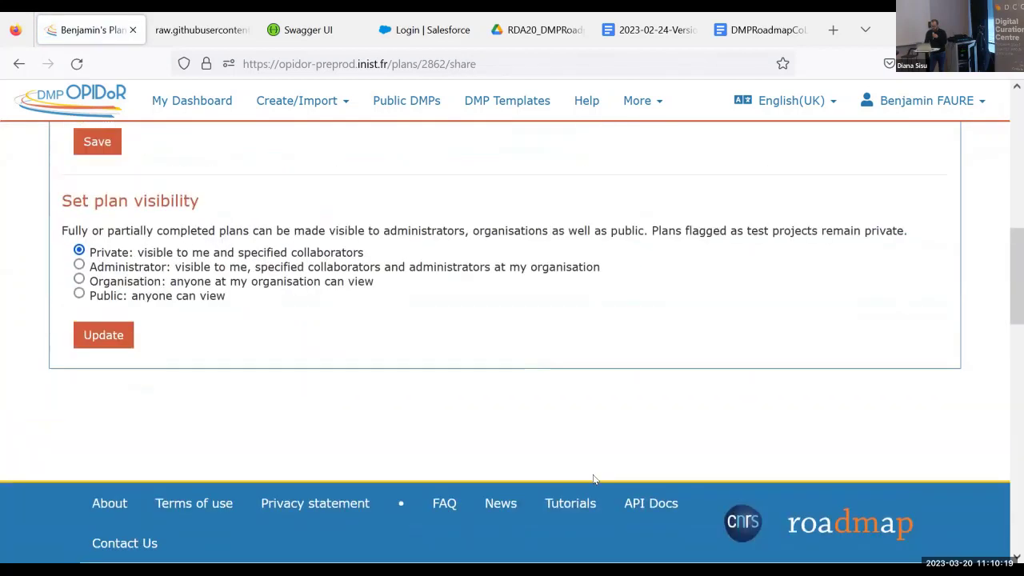
{"action": "scroll", "coordinate": [539, 178], "scroll_direction": "up", "scroll_amount": 6}
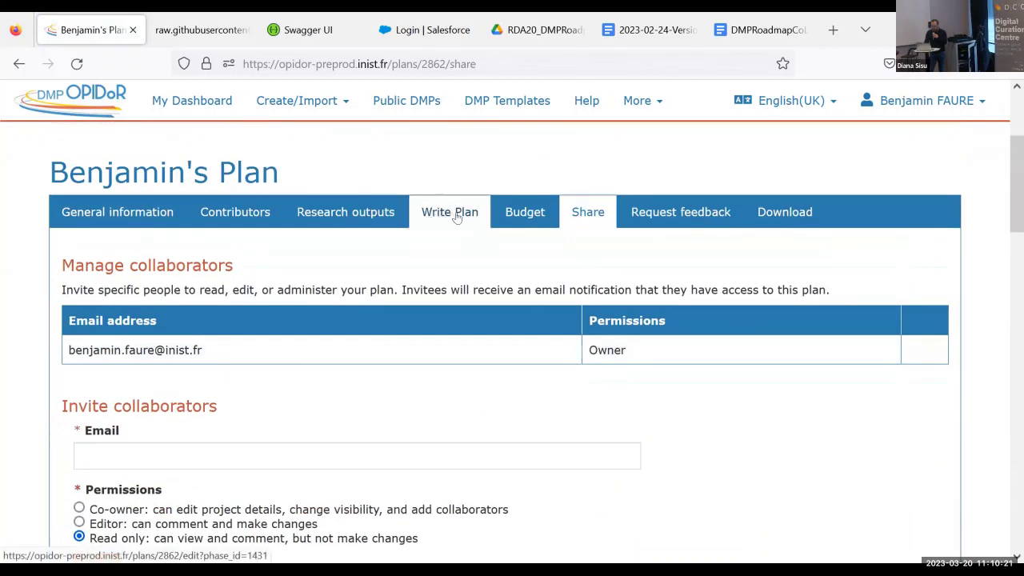
Return to writing the imported plan and look through its questions in sections 3 and 4
{"action": "left_click", "coordinate": [433, 216]}
{"action": "scroll", "coordinate": [662, 426], "scroll_direction": "down", "scroll_amount": 10}
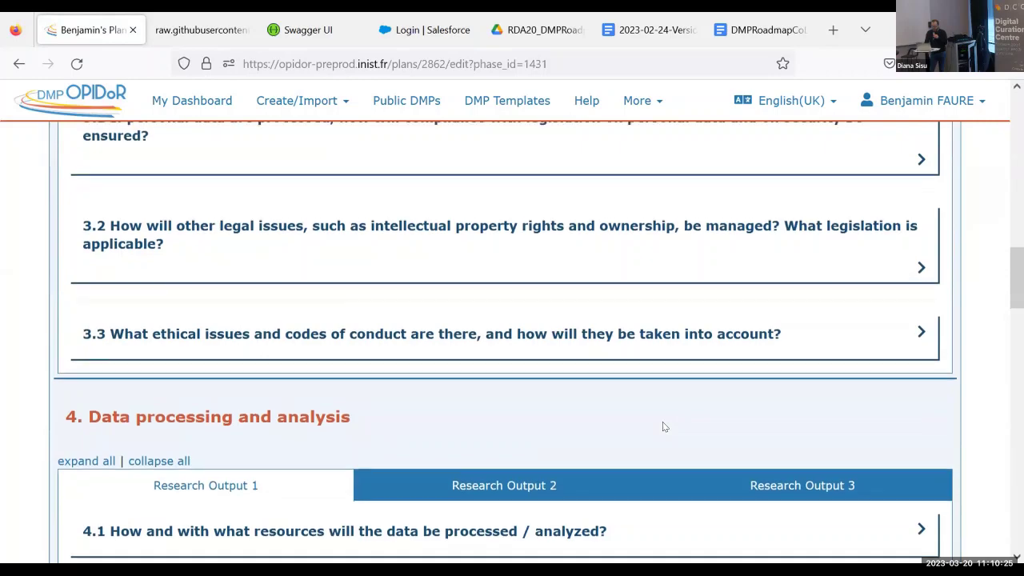
{"action": "key", "text": "Home"}
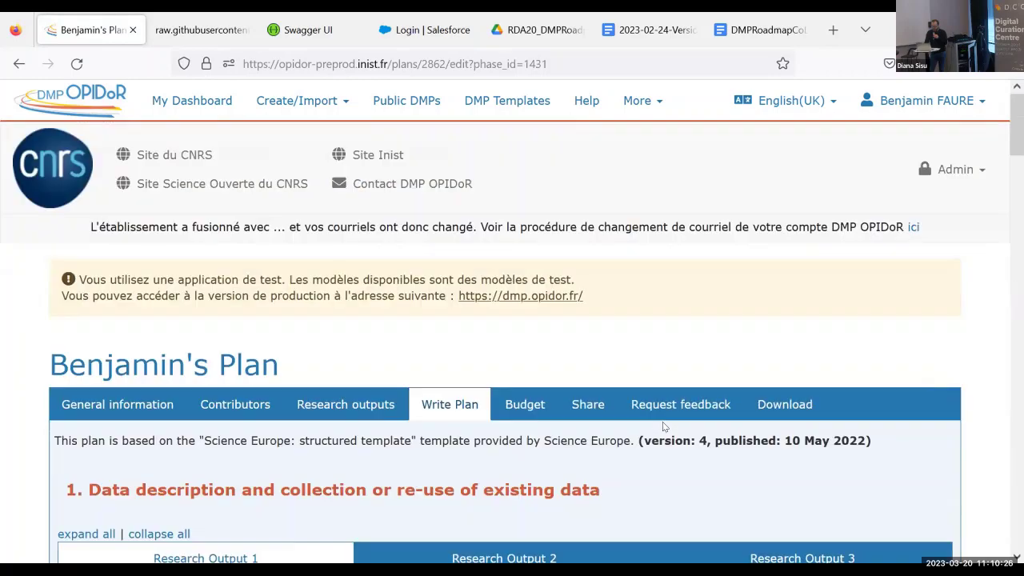
Open the plan "Mettre le plan de gestion des données automatisé dans les mains des biologistes" from the dashboard for writing
{"action": "left_click", "coordinate": [212, 101]}
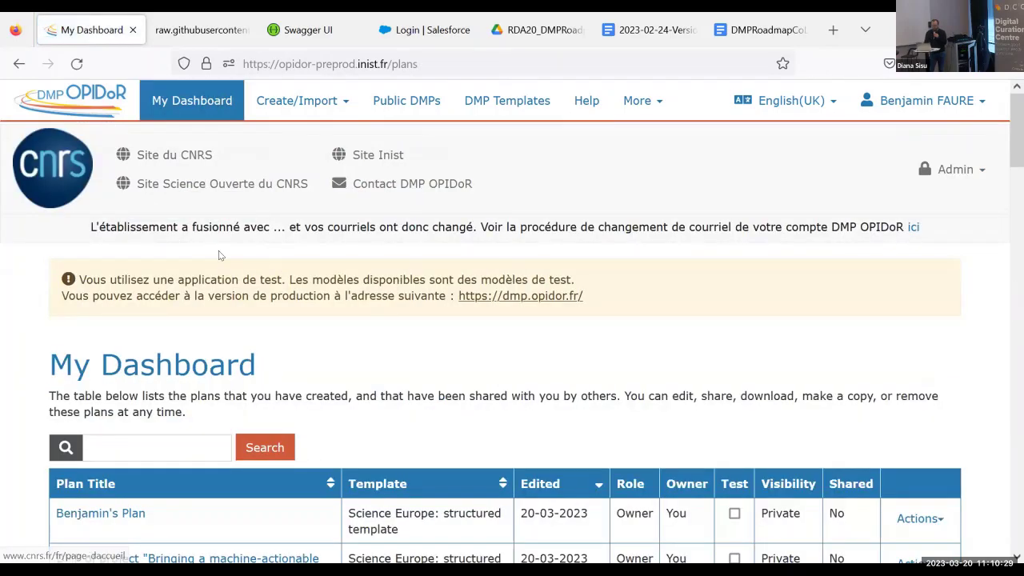
{"action": "scroll", "coordinate": [219, 251], "scroll_direction": "down", "scroll_amount": 3}
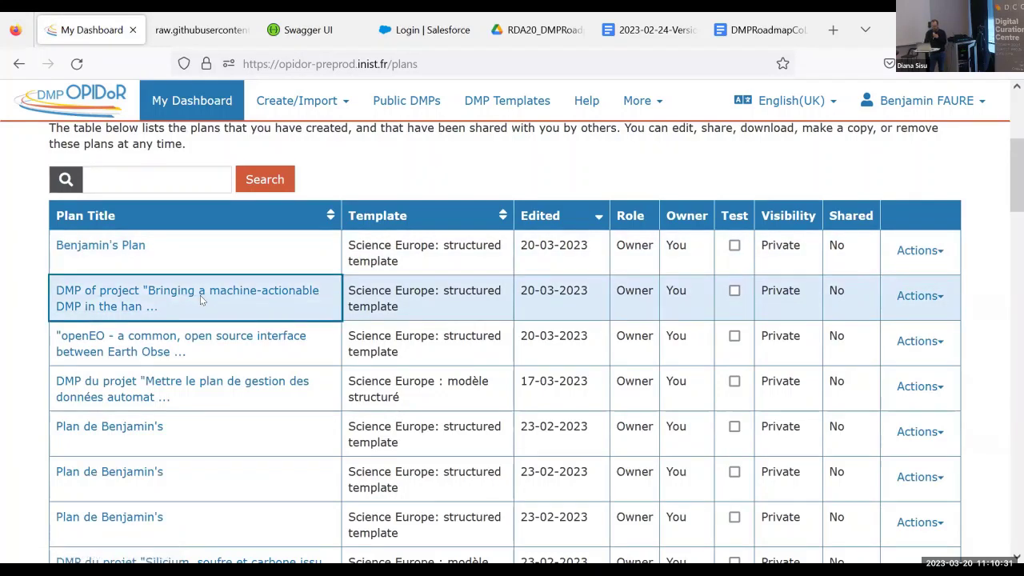
{"action": "left_click", "coordinate": [134, 385]}
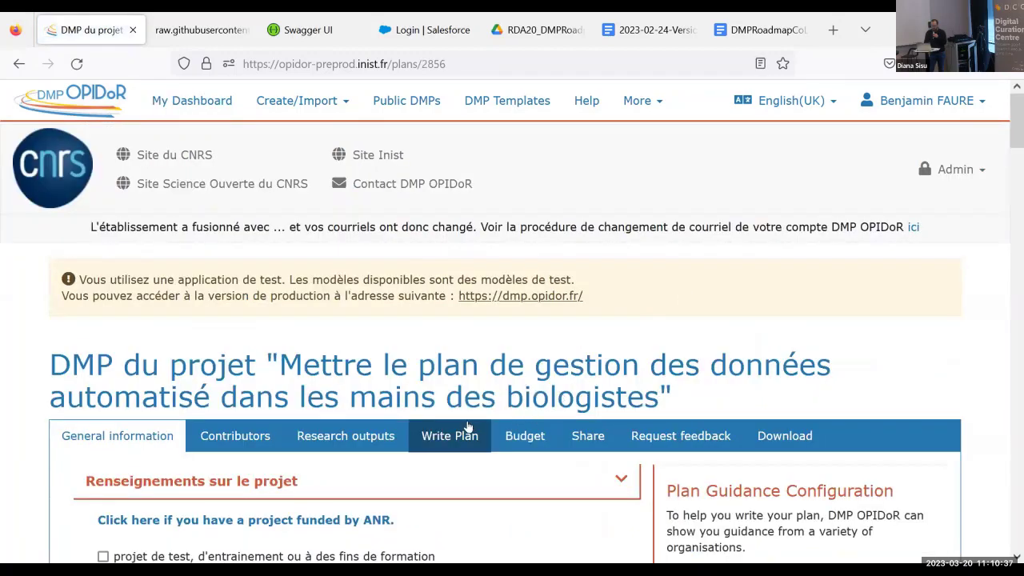
{"action": "left_click", "coordinate": [469, 427]}
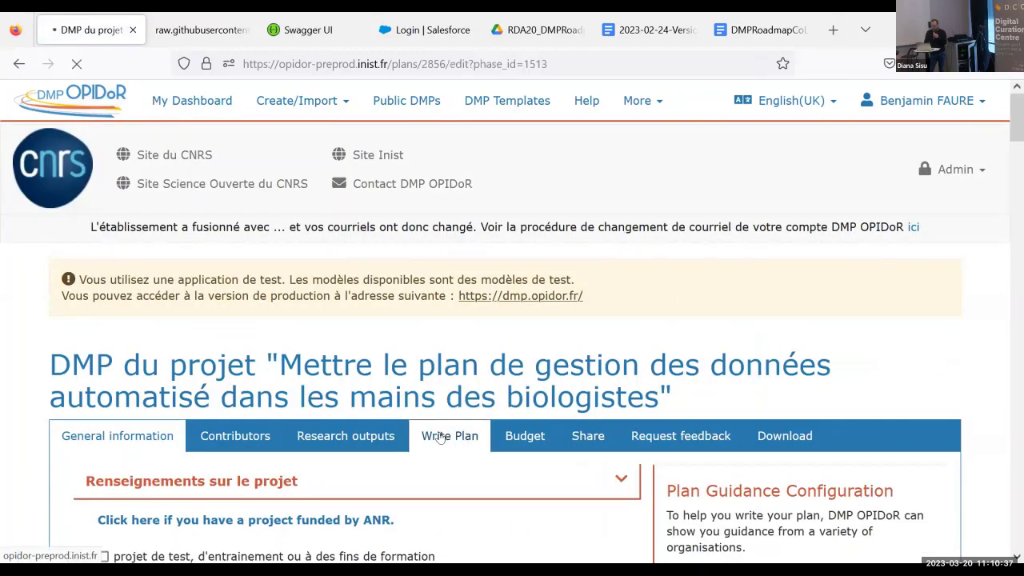
Expand question 5.1 on data storage and backup during the project in section 5
{"action": "scroll", "coordinate": [439, 437], "scroll_direction": "down", "scroll_amount": 7}
{"action": "scroll", "coordinate": [440, 436], "scroll_direction": "down", "scroll_amount": 4}
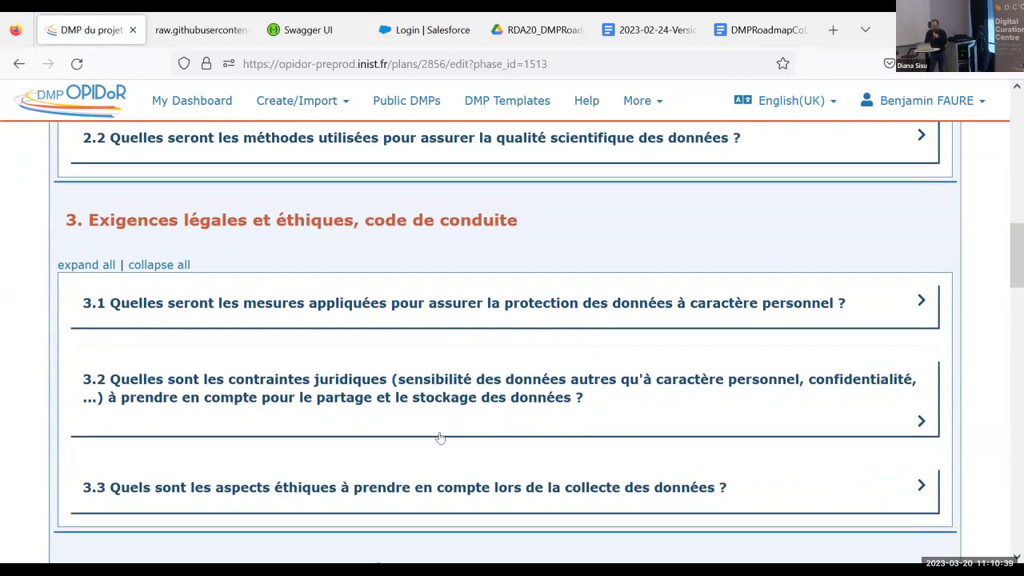
{"action": "scroll", "coordinate": [286, 416], "scroll_direction": "down", "scroll_amount": 3}
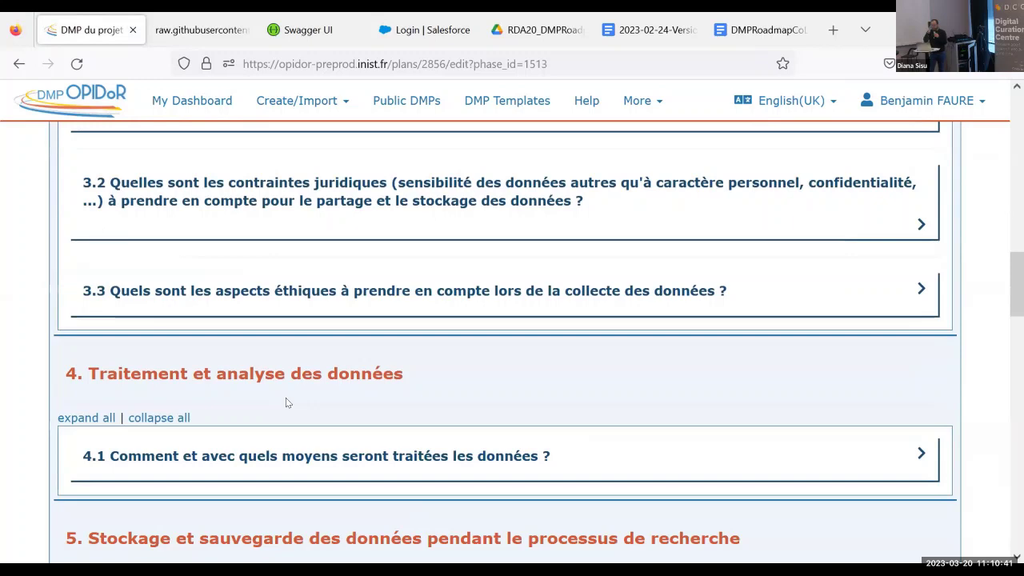
{"action": "scroll", "coordinate": [286, 397], "scroll_direction": "down", "scroll_amount": 1}
{"action": "scroll", "coordinate": [286, 398], "scroll_direction": "down", "scroll_amount": 3}
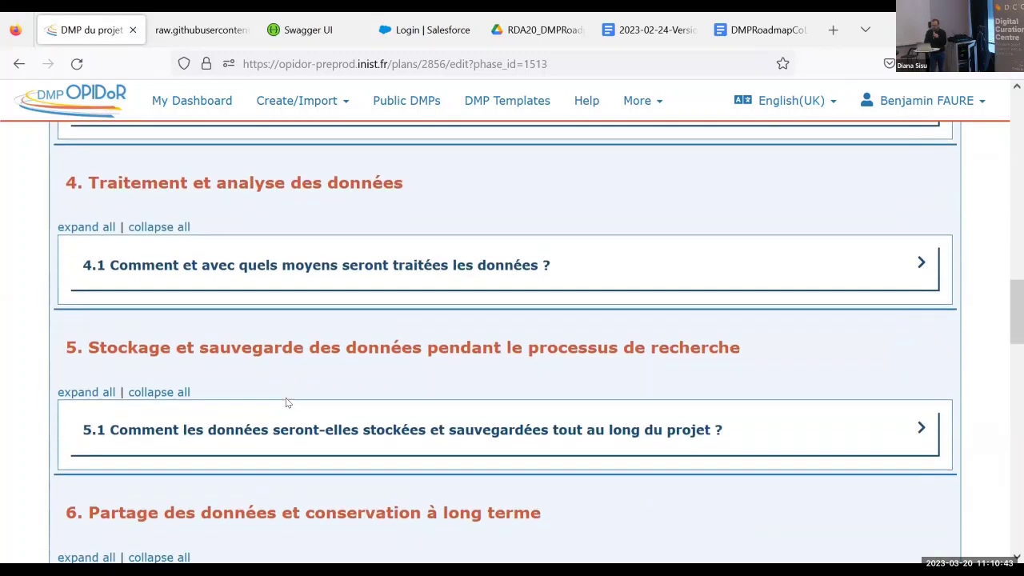
{"action": "left_click", "coordinate": [278, 431]}
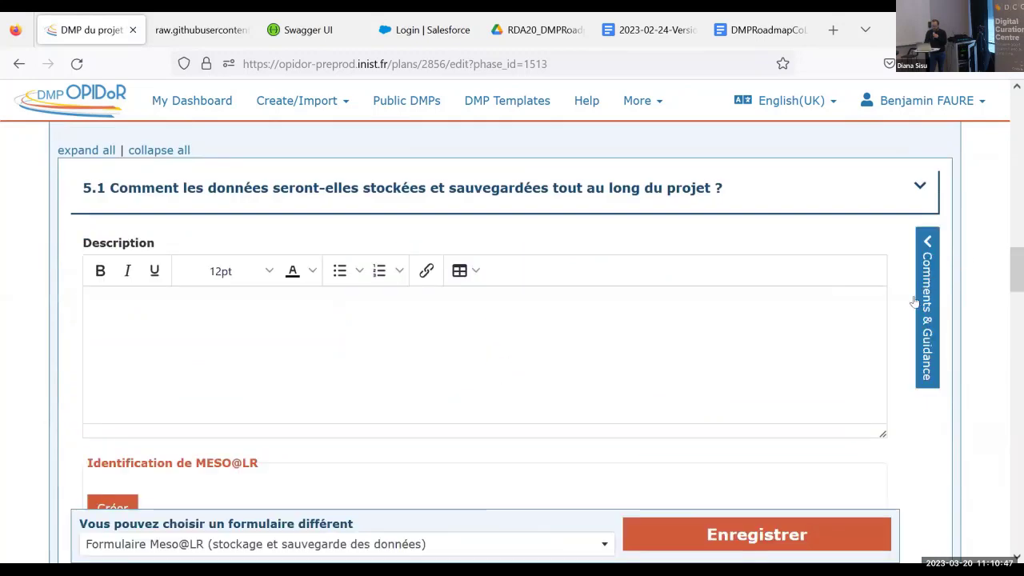
Show the runs available beside question 5.1 and try to notify MESO@LR
{"action": "left_click", "coordinate": [922, 317]}
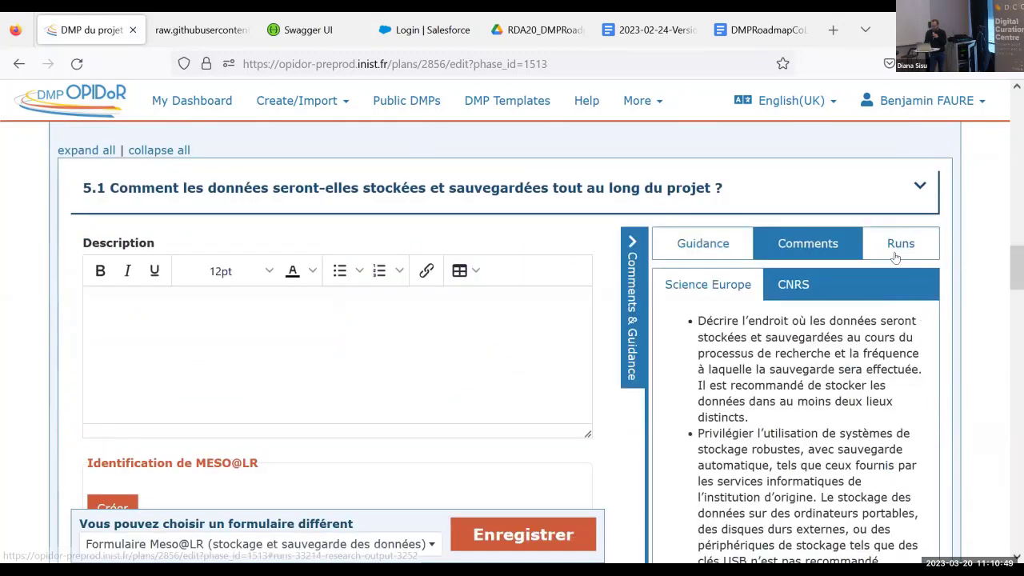
{"action": "left_click", "coordinate": [893, 250]}
{"action": "left_click", "coordinate": [803, 347]}
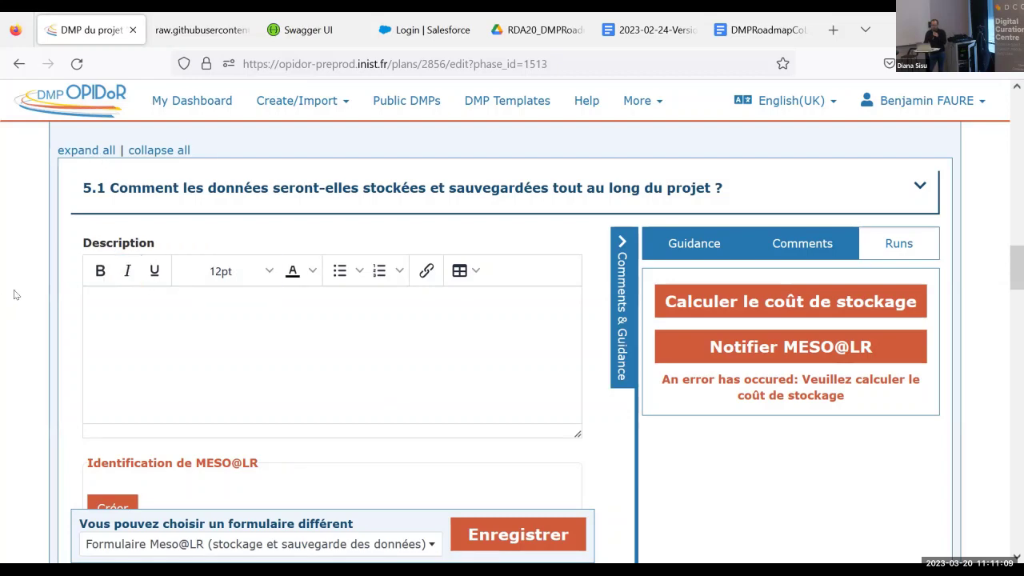
{"action": "scroll", "coordinate": [23, 292], "scroll_direction": "up", "scroll_amount": 3}
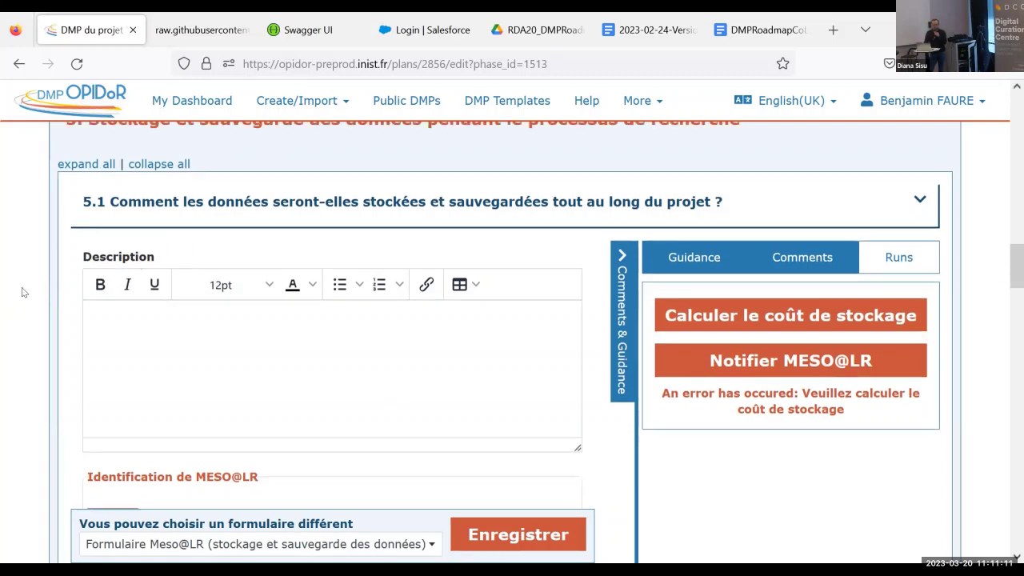
Switch to the Swagger UI page and examine the maDMP OPIDoR API's authentication, fragment, schema and plan endpoints
{"action": "key", "text": "ctrl+Tab"}
{"action": "key", "text": "ctrl+Tab"}
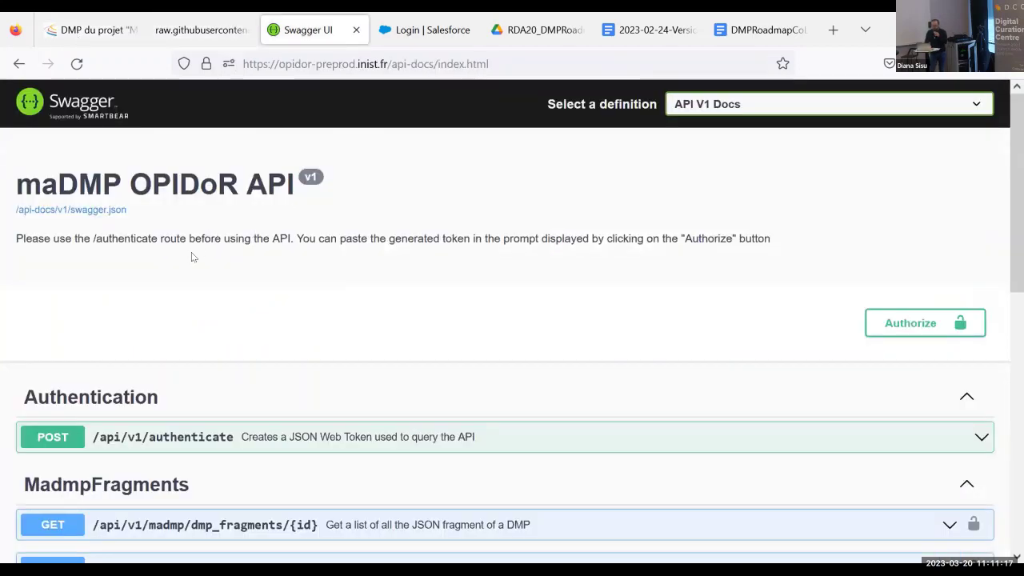
{"action": "scroll", "coordinate": [191, 252], "scroll_direction": "down", "scroll_amount": 3}
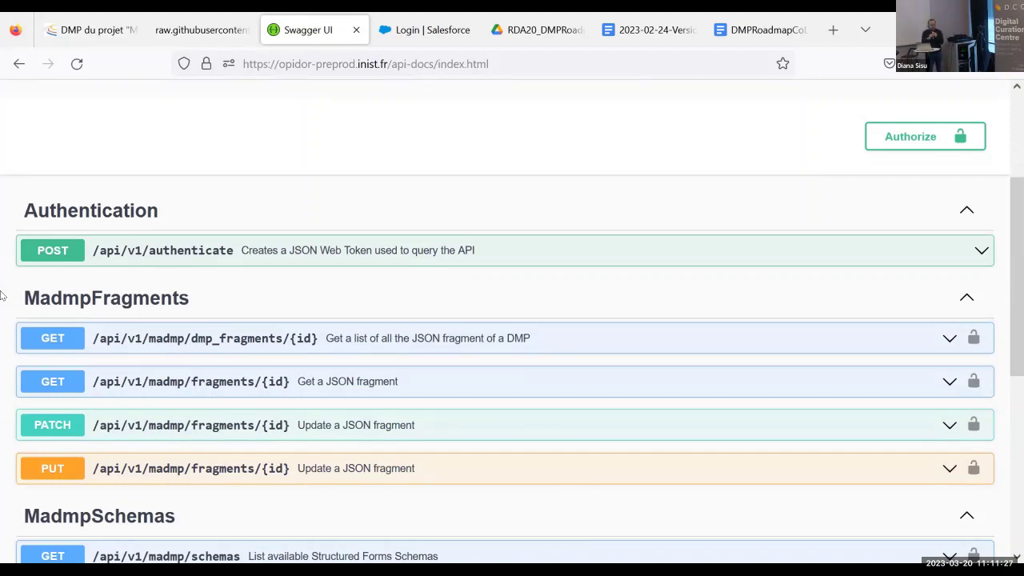
{"action": "scroll", "coordinate": [1, 296], "scroll_direction": "down", "scroll_amount": 2}
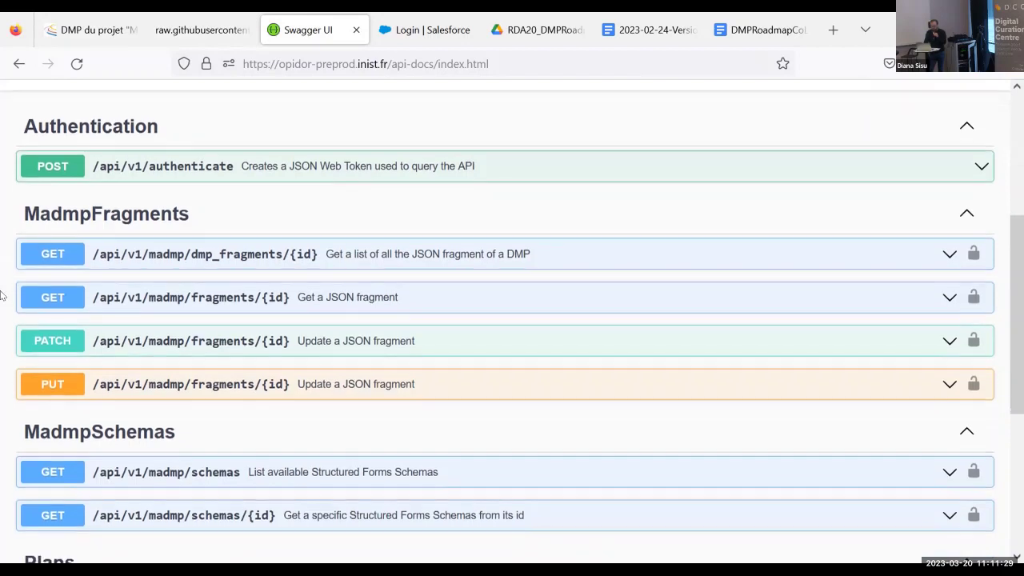
{"action": "scroll", "coordinate": [392, 437], "scroll_direction": "down", "scroll_amount": 3}
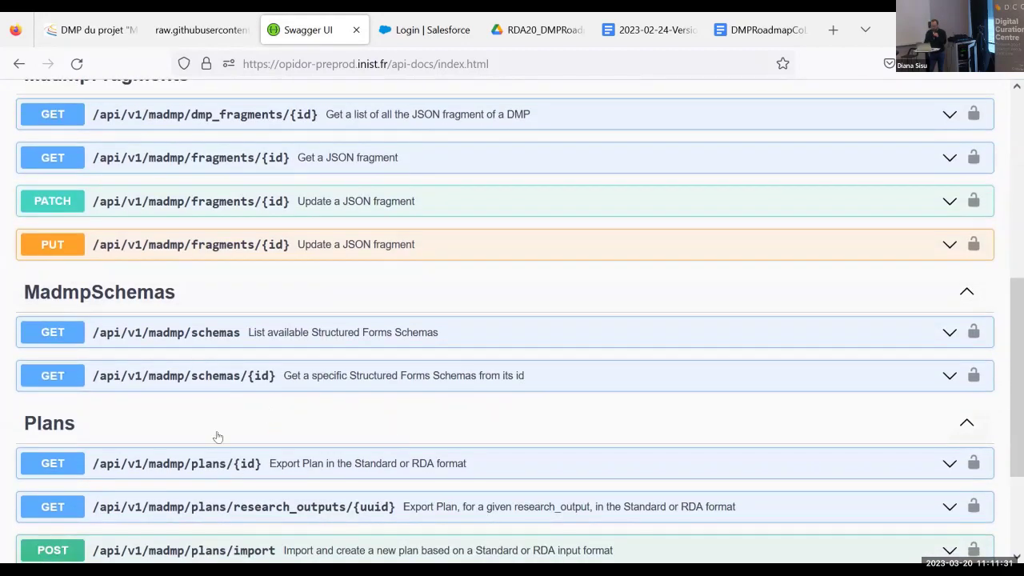
{"action": "scroll", "coordinate": [264, 481], "scroll_direction": "down", "scroll_amount": 1}
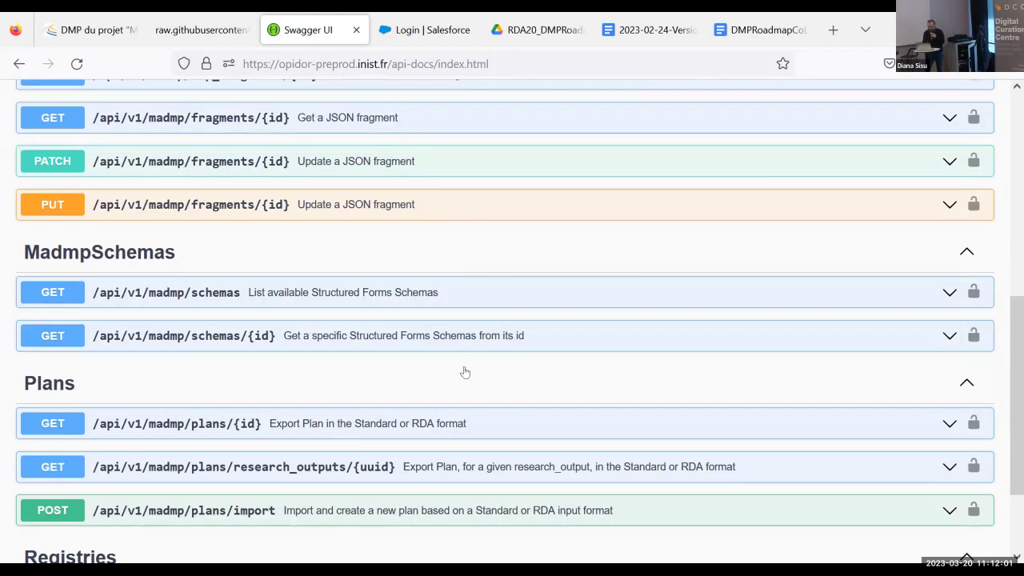
{"action": "scroll", "coordinate": [464, 367], "scroll_direction": "up", "scroll_amount": 10}
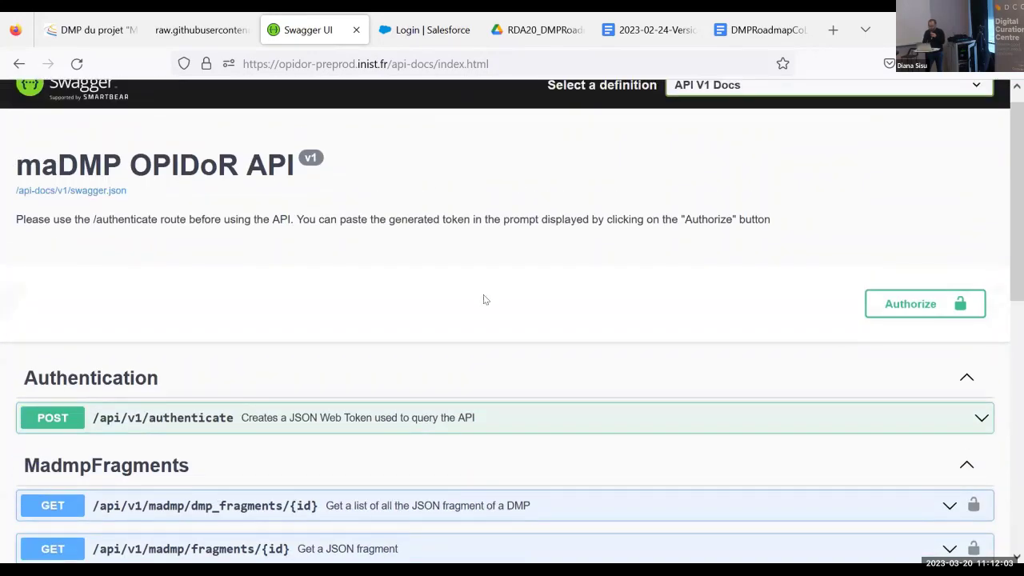
{"action": "scroll", "coordinate": [483, 295], "scroll_direction": "up", "scroll_amount": 1}
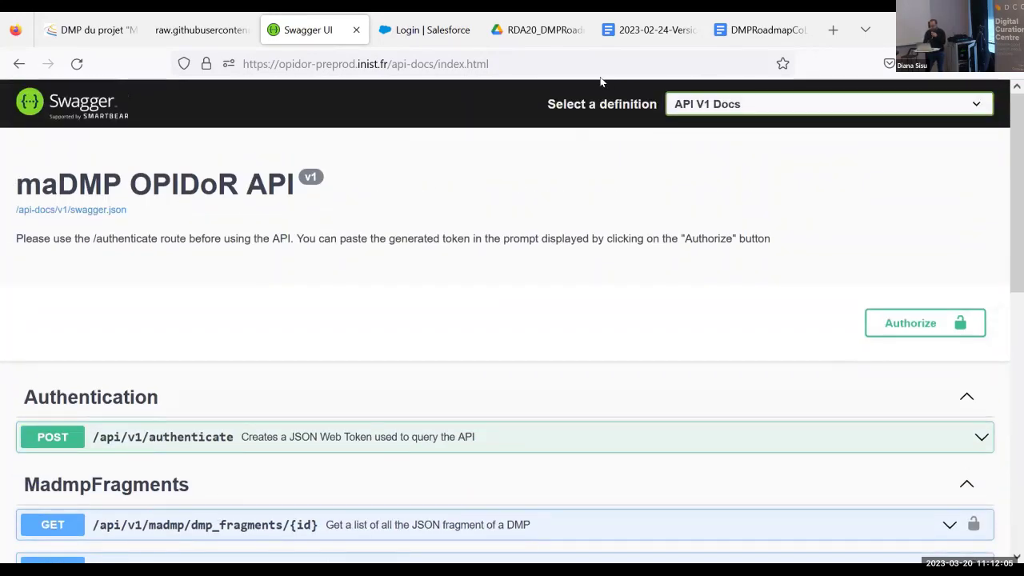